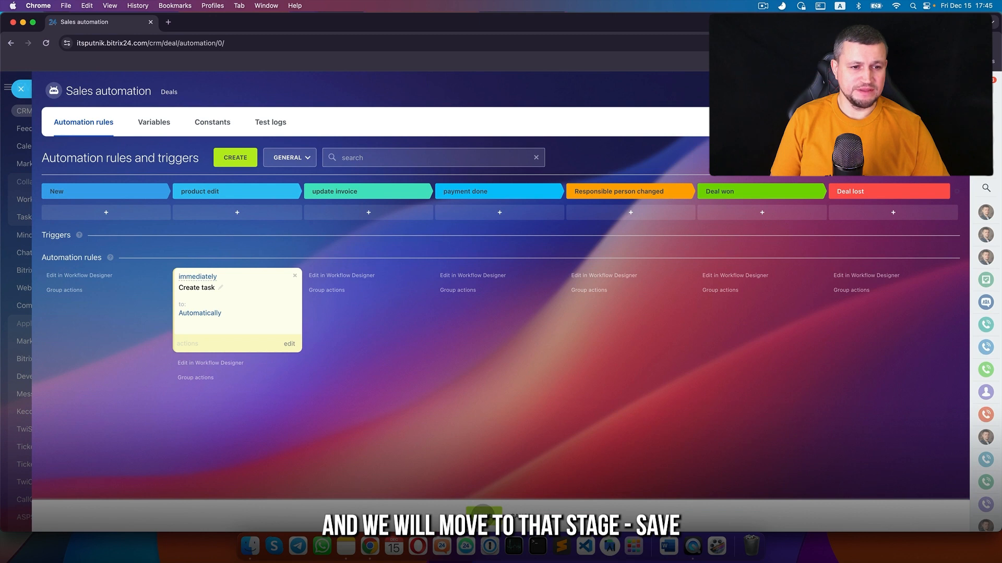
- Edit the Create task rule of the product edit stage and enter "test" as both task name and description
left_click(483, 511)
left_click(585, 104)
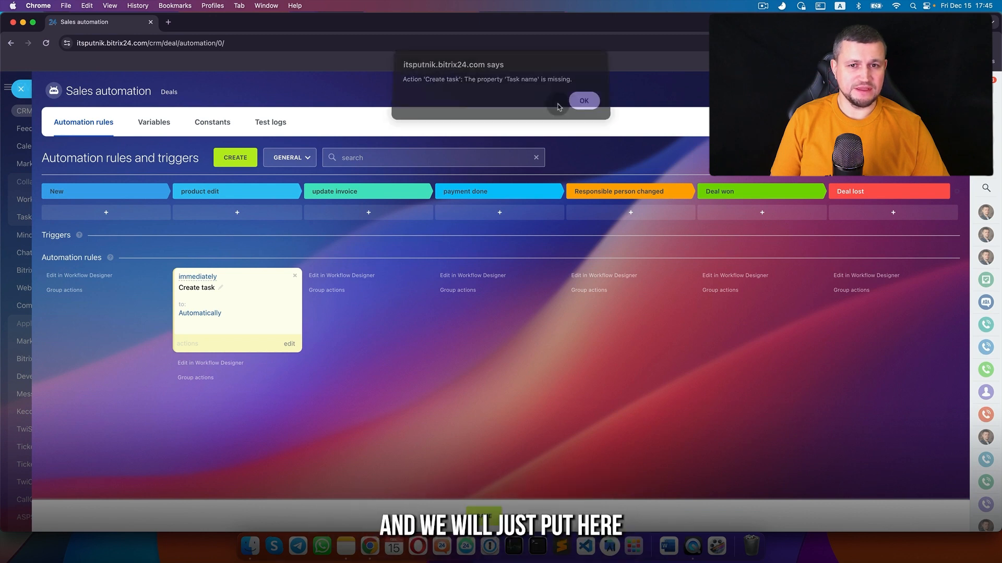
left_click(292, 344)
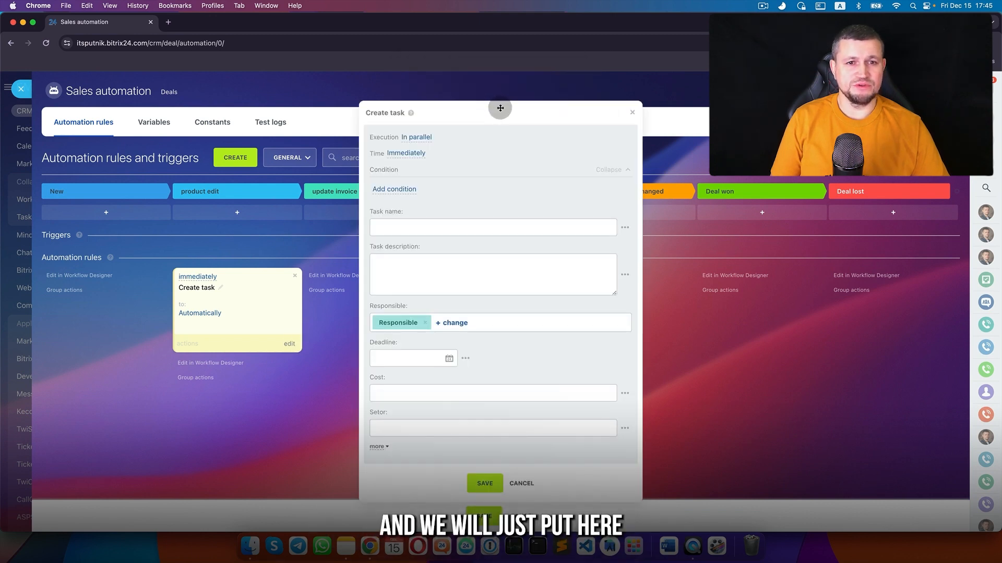
left_click_drag(500, 108, 419, 104)
left_click(401, 220)
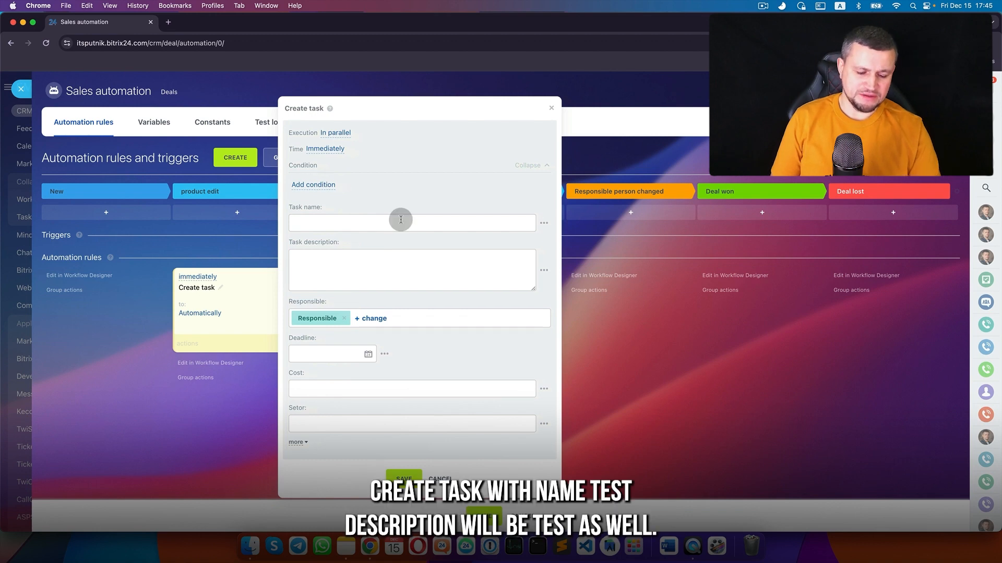
type("test")
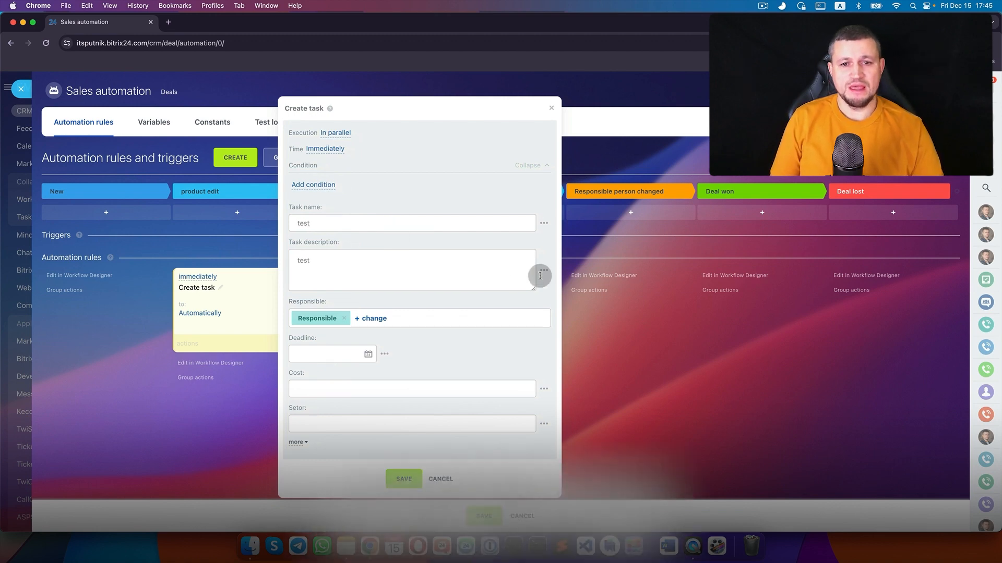
- Browse the data fields that can be inserted into the task description, without choosing one
left_click(544, 272)
scroll(574, 337, "down", 2)
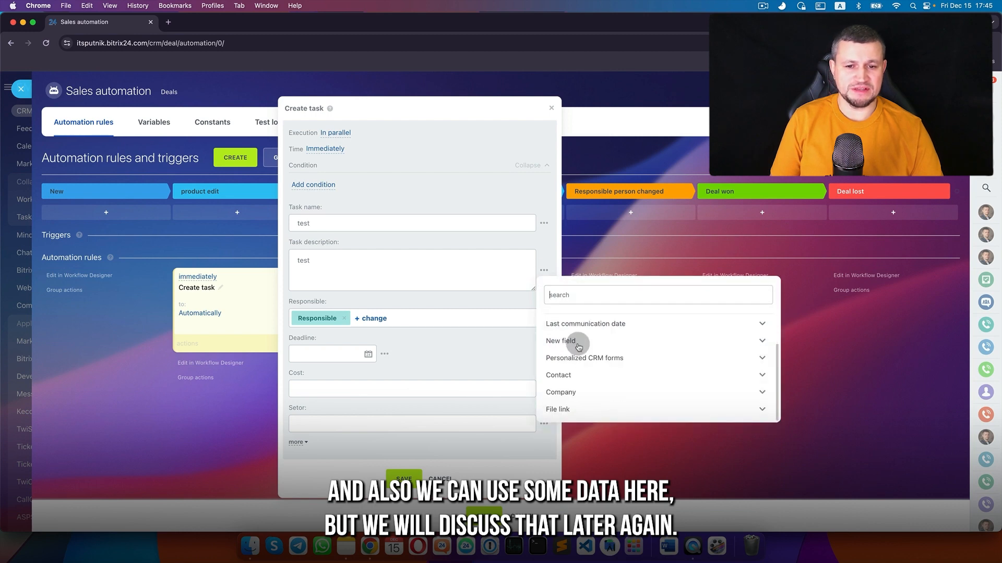
left_click(544, 251)
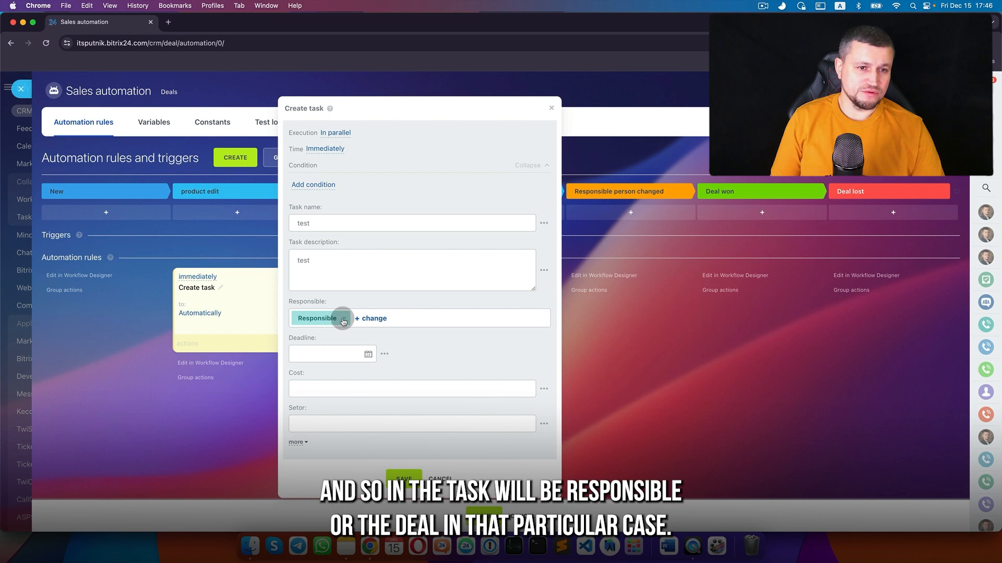
- Set the task's deadline to 5 days after the current time
scroll(347, 321, "down", 1)
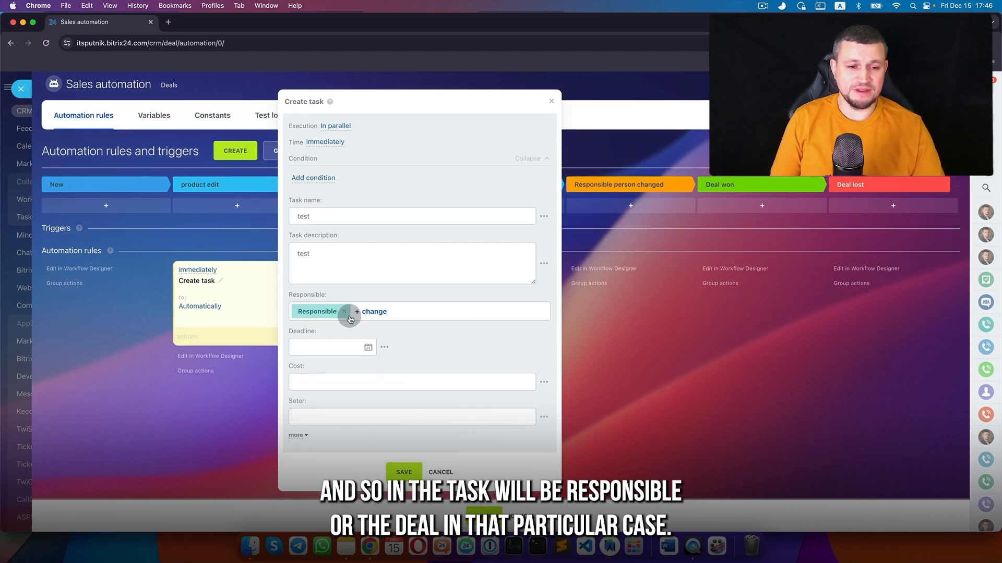
left_click(355, 347)
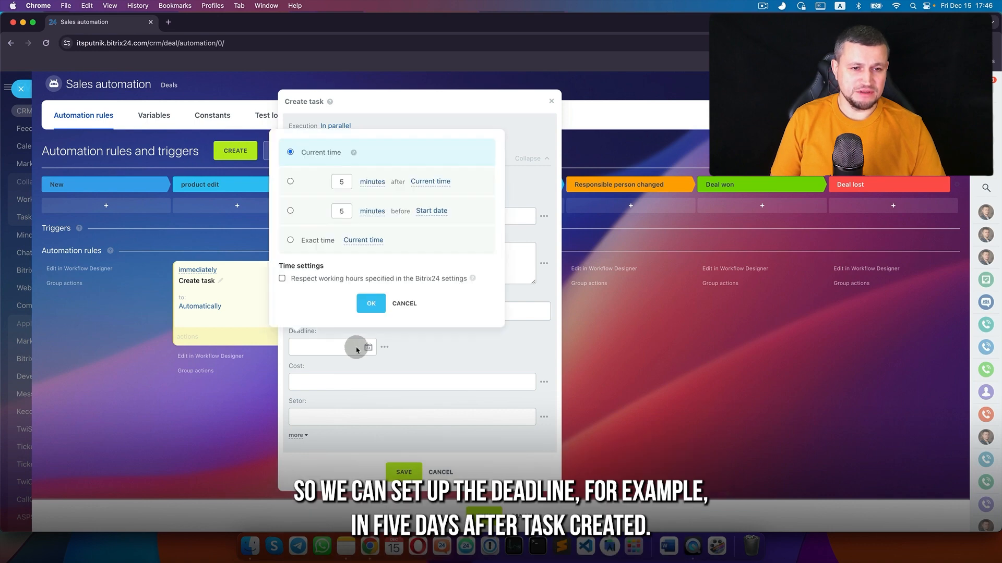
left_click(290, 181)
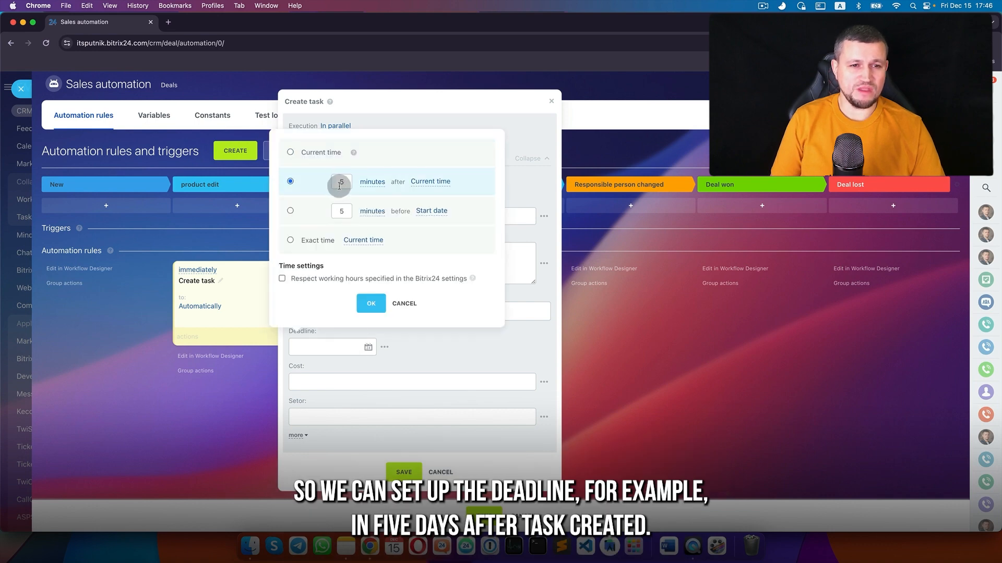
left_click(377, 181)
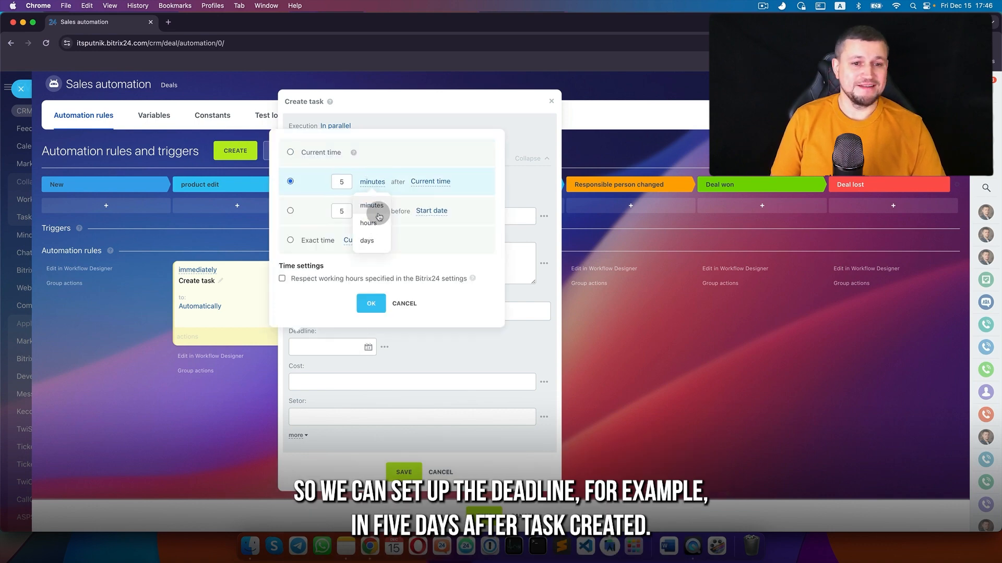
left_click(372, 241)
left_click(372, 304)
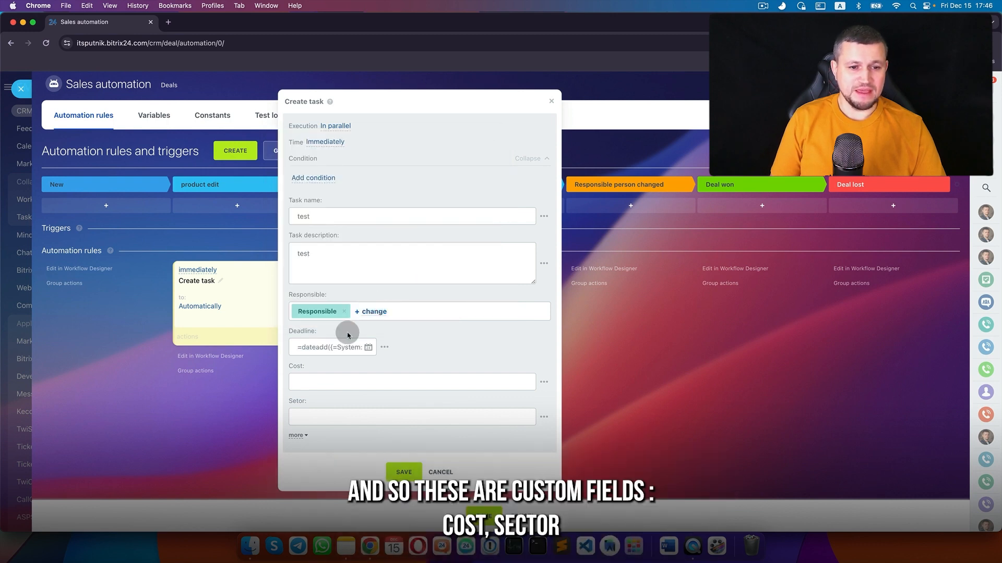
- Review the additional task options, such as participants, observers, tags and checklist, and save the Create task rule
left_click(300, 437)
scroll(313, 365, "down", 6)
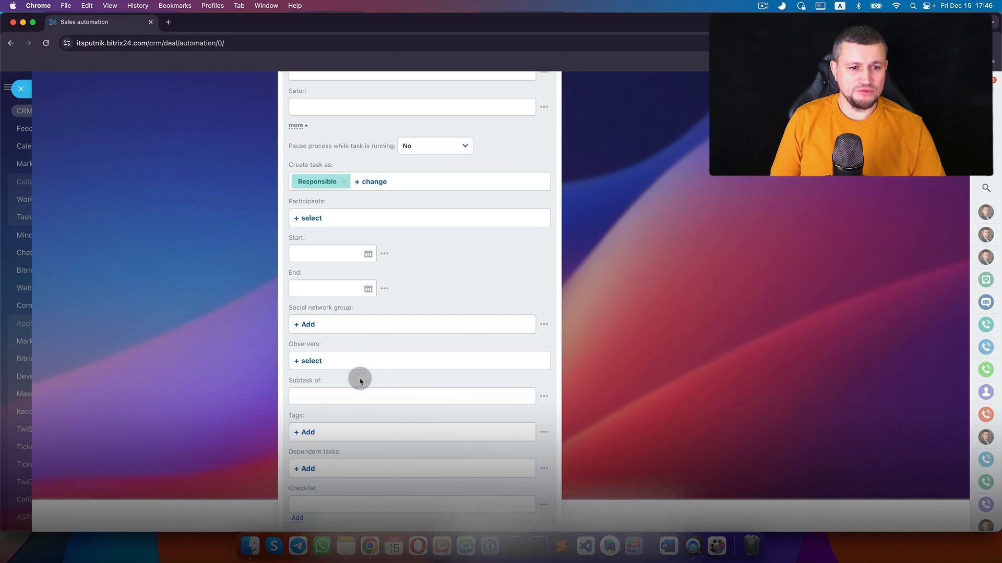
scroll(358, 375, "down", 2)
scroll(360, 395, "down", 2)
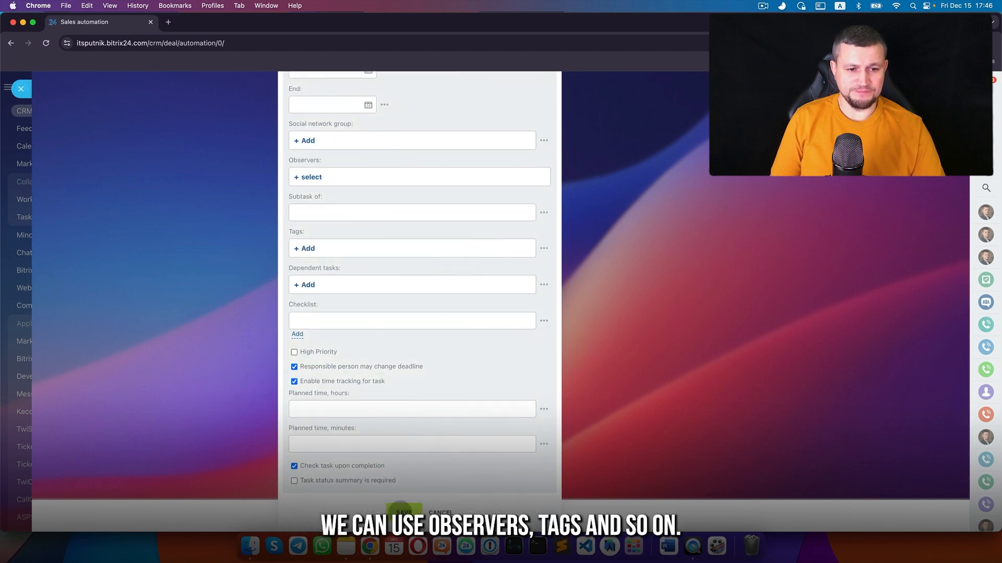
left_click(402, 510)
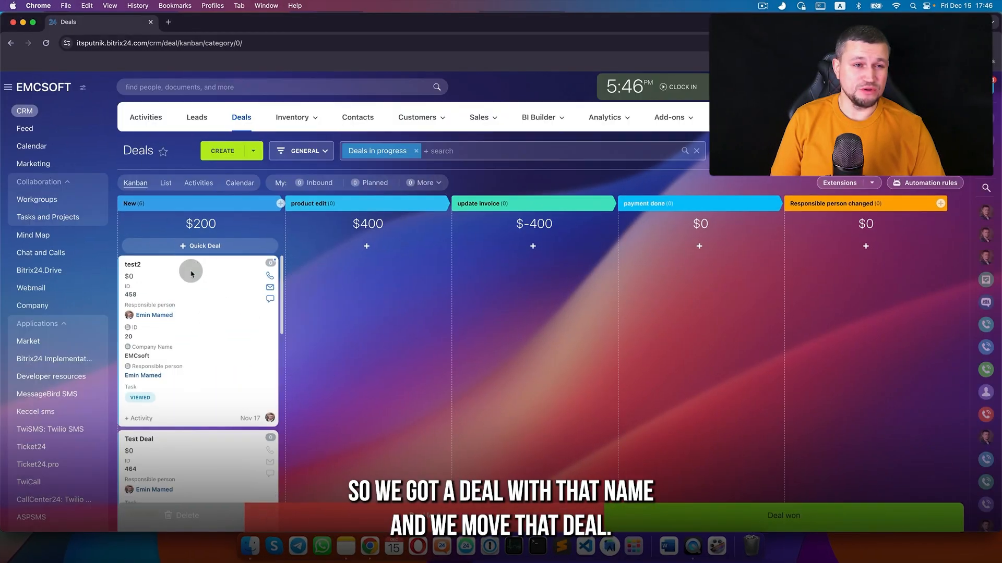
- Complete the existing task in the test2 deal and move the deal to the product edit stage
left_click(140, 265)
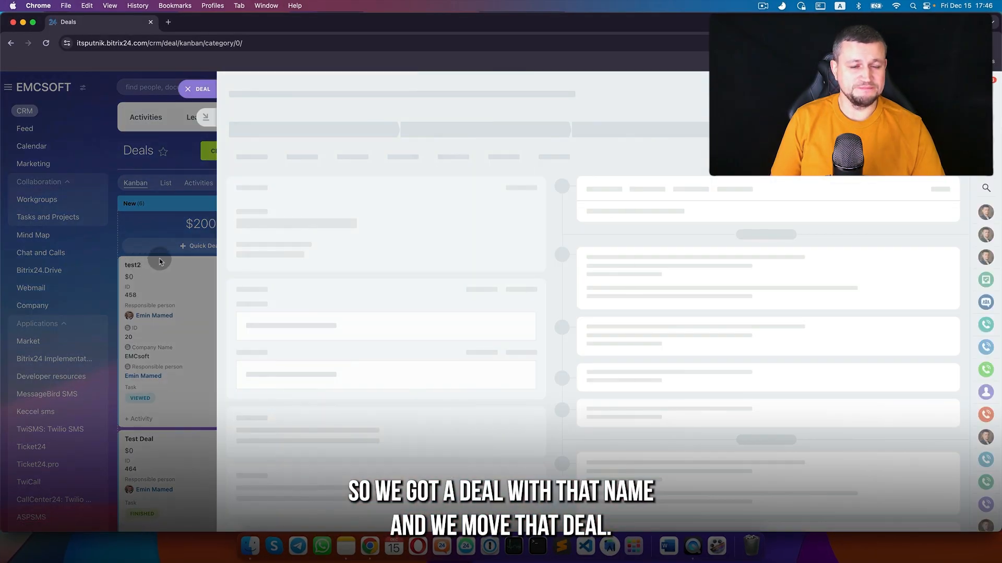
left_click(398, 110)
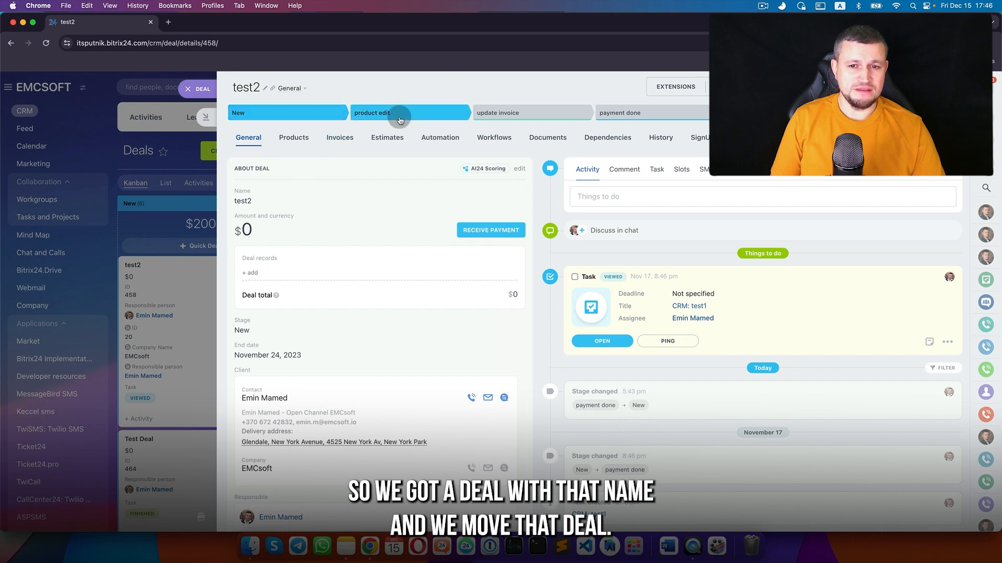
left_click(576, 277)
left_click(383, 115)
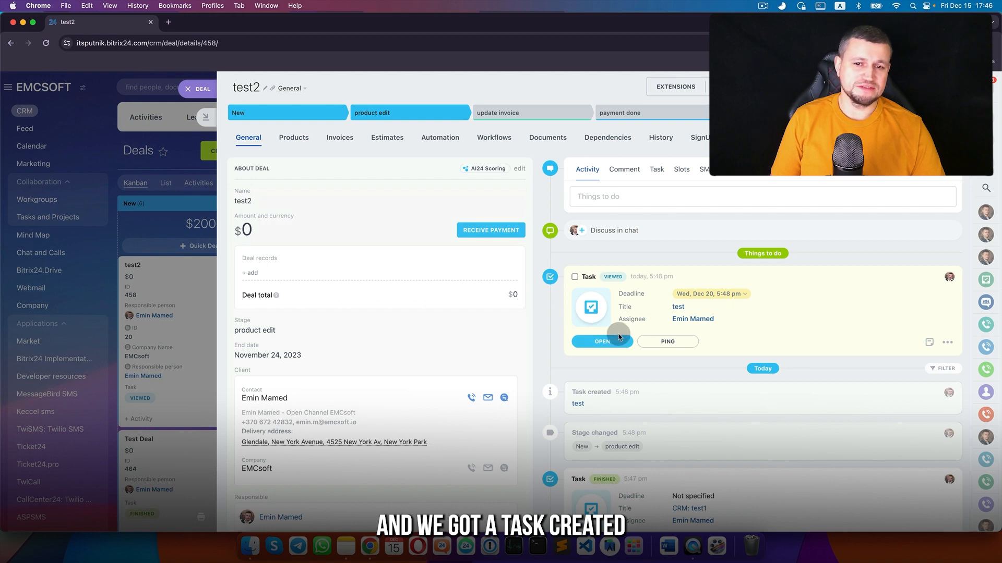
- Check the details of the new test task in the test2 deal and return to the deals board
left_click(619, 337)
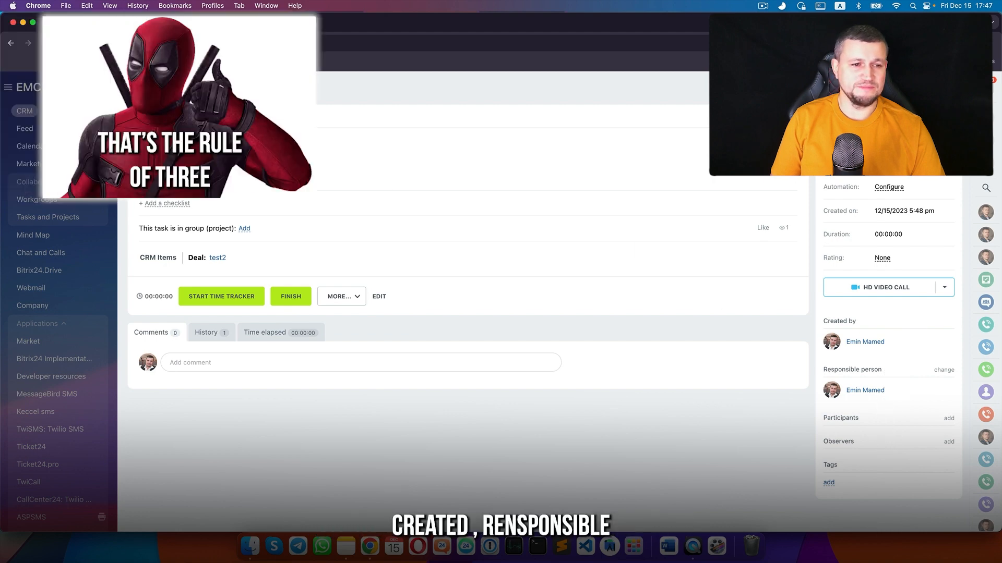
left_click(109, 89)
left_click(111, 90)
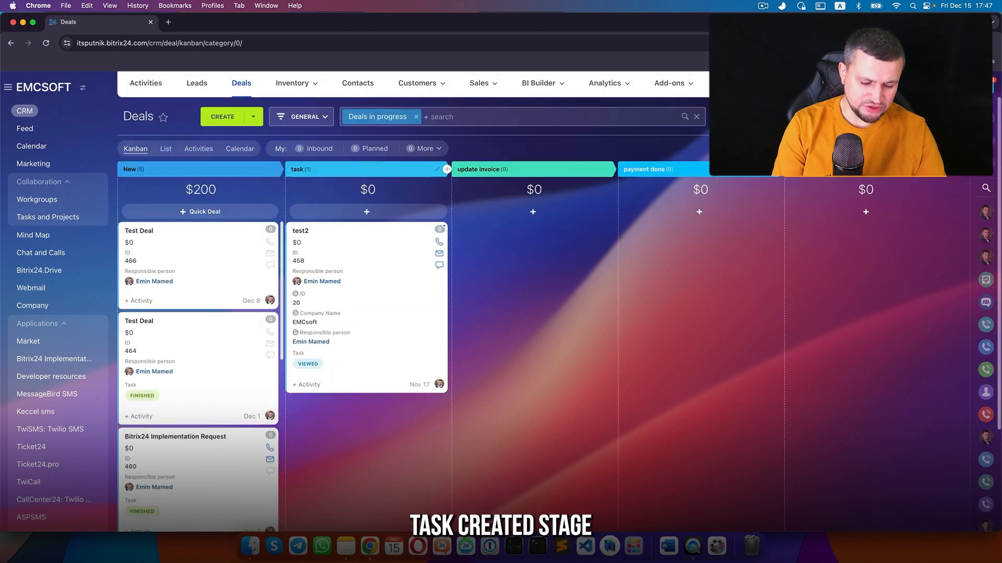
- Add a "Watch for task status" trigger from the task management group to the update invoice stage in the automation rules
left_click(953, 188)
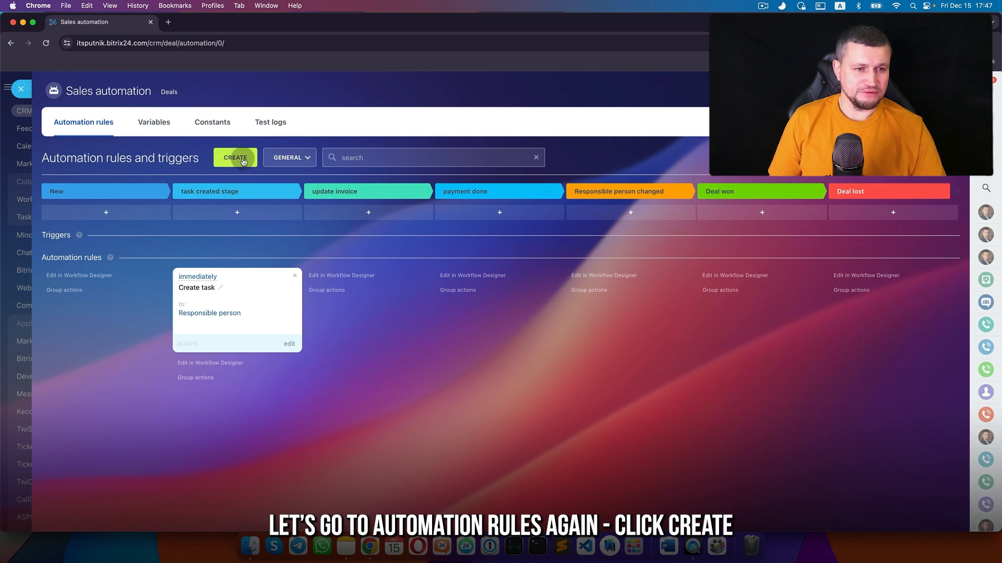
left_click(243, 159)
scroll(362, 362, "down", 5)
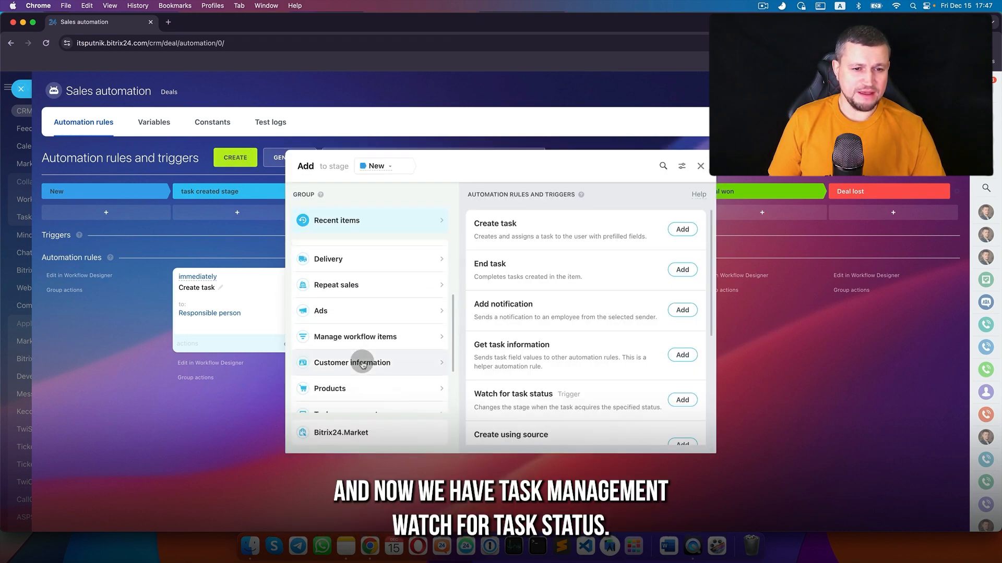
left_click(362, 370)
left_click_drag(536, 161, 347, 107)
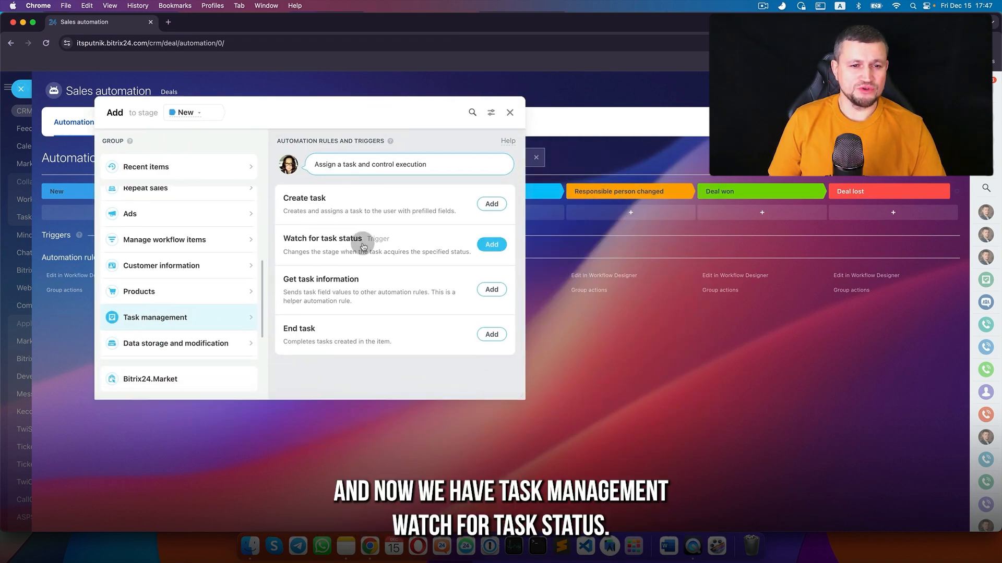
left_click(492, 245)
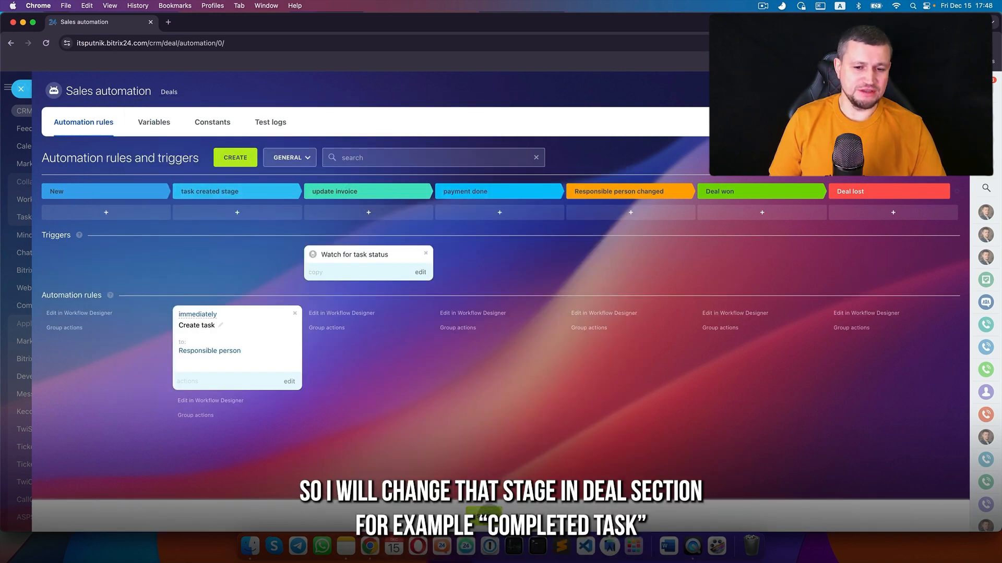
- Return to the deals board and rename the update invoice stage as "task complete"
left_click(21, 89)
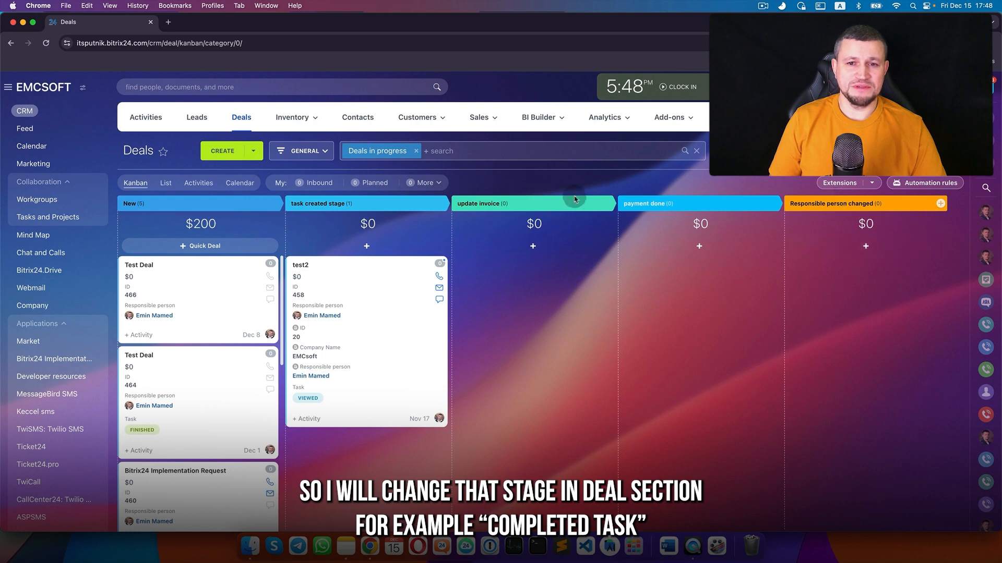
left_click(609, 203)
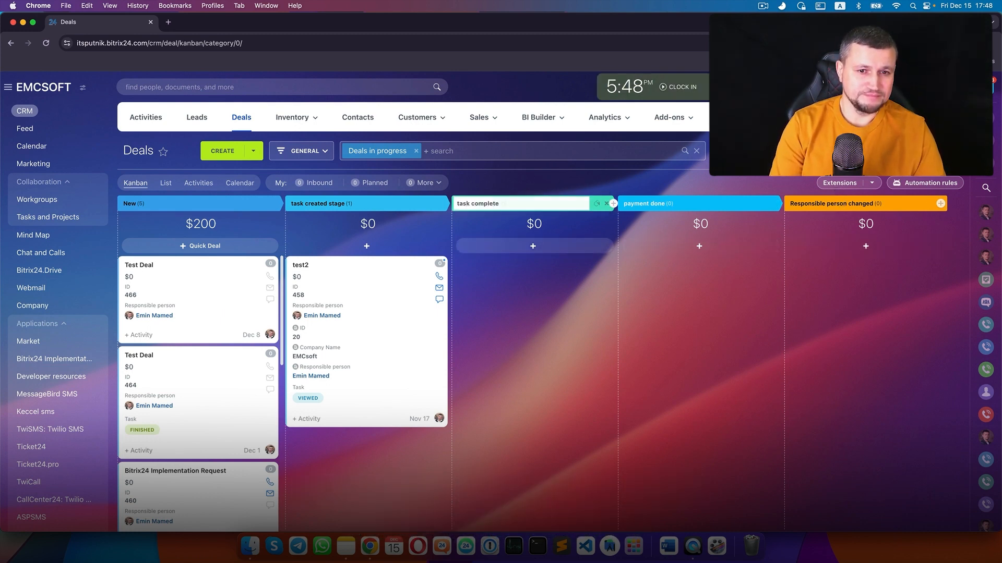
left_click(596, 204)
- Open the settings of the "Watch for task status" trigger under the task complete stage in the automation rules
left_click(926, 183)
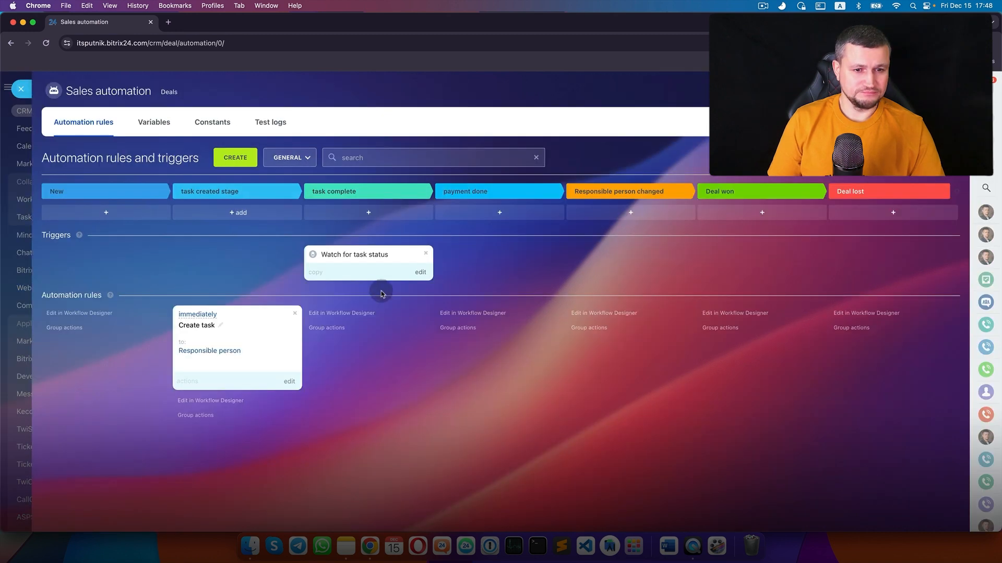
left_click(419, 272)
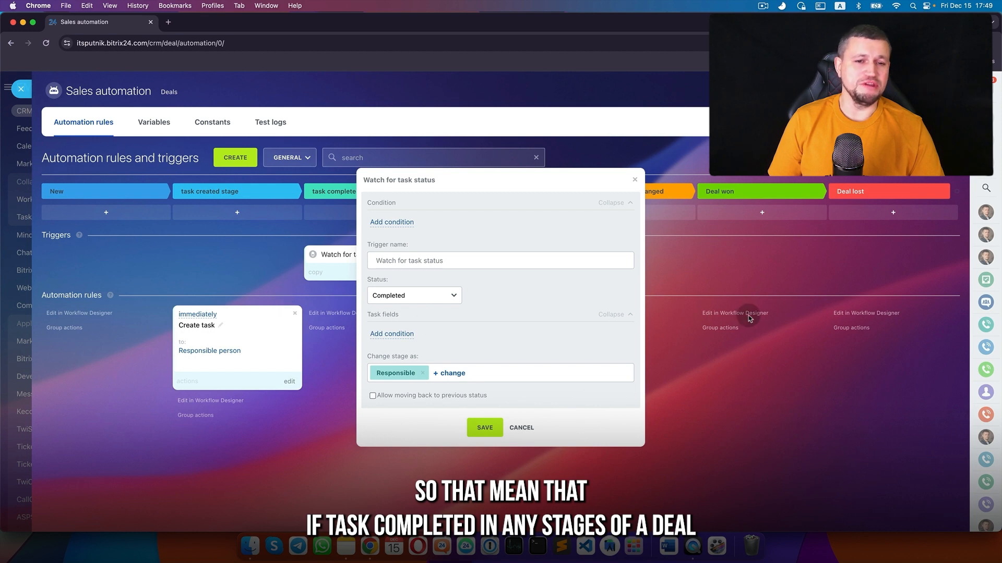
- Try a task field condition on the trigger, browse the fields it can use, and remove the condition
left_click(406, 334)
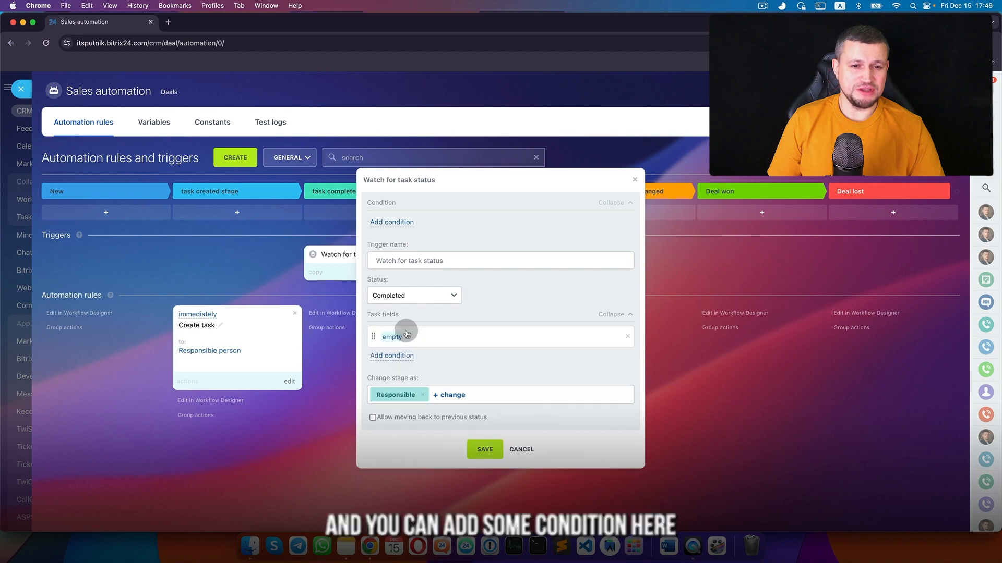
left_click(404, 337)
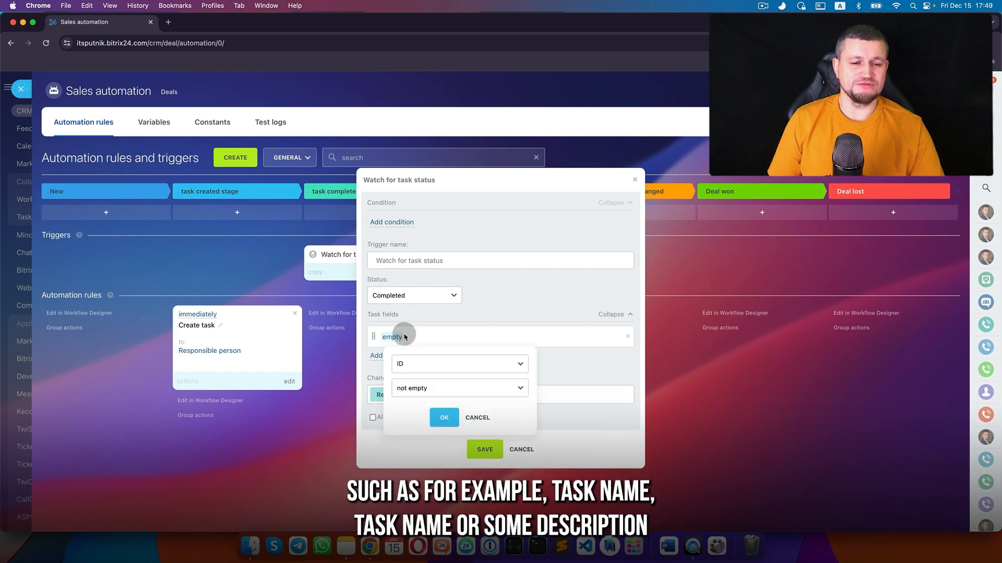
left_click(423, 363)
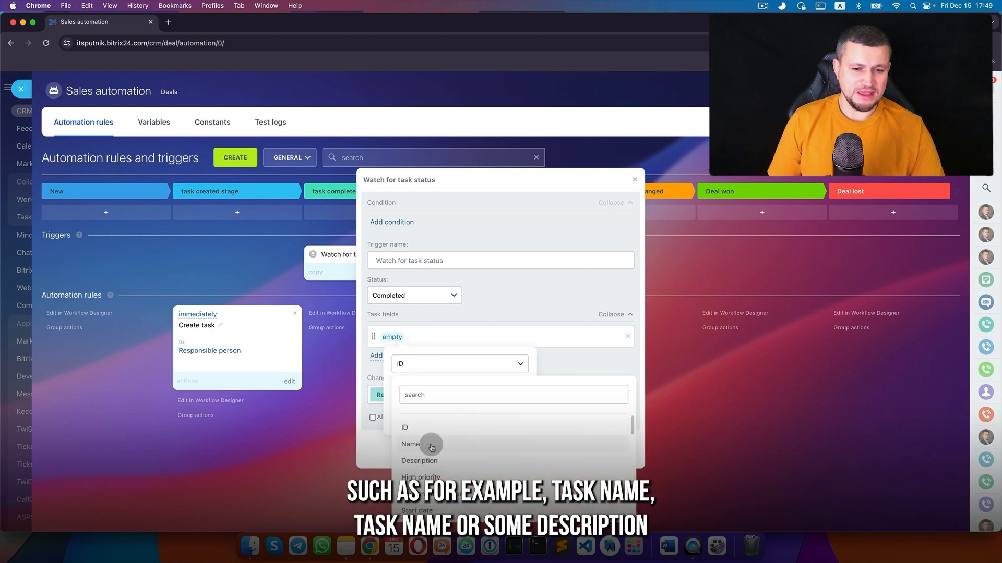
scroll(432, 447, "down", 1)
scroll(432, 447, "down", 1)
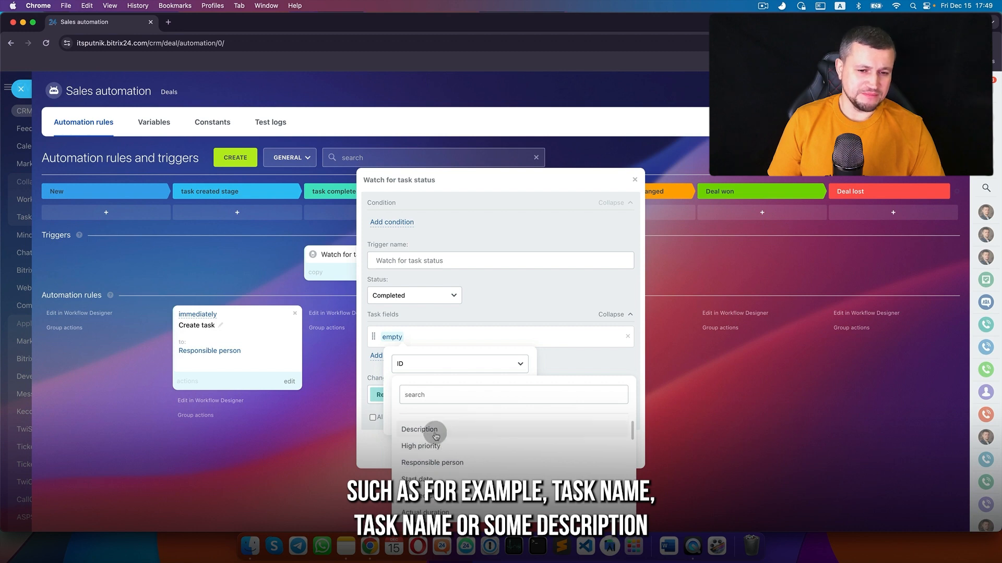
scroll(438, 470, "down", 2)
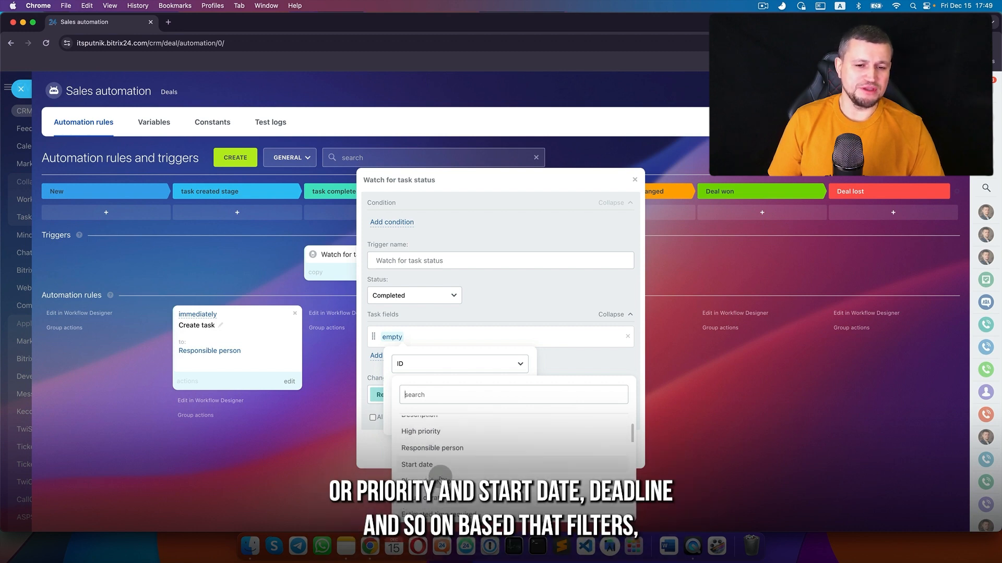
scroll(439, 478, "down", 2)
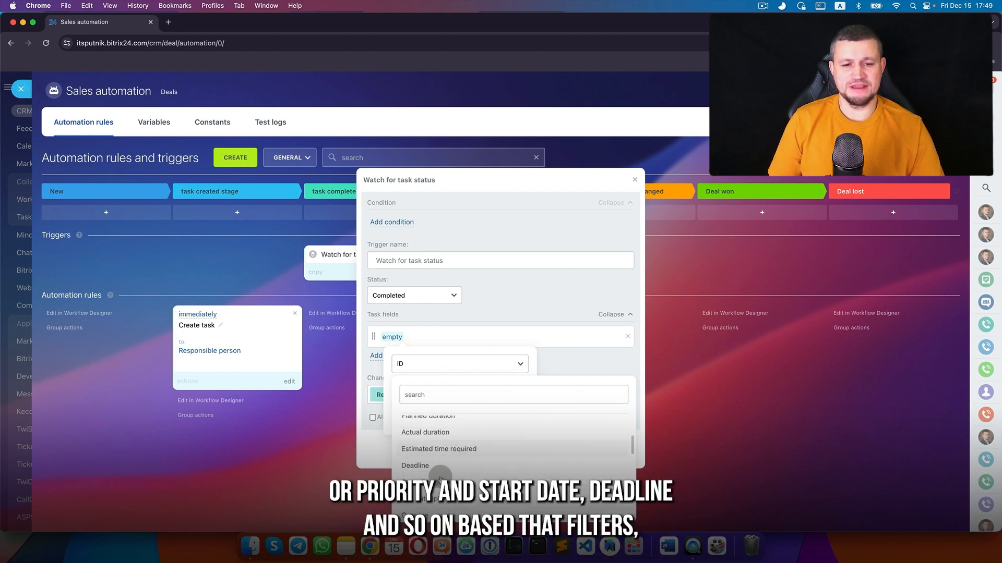
left_click(525, 276)
left_click(476, 417)
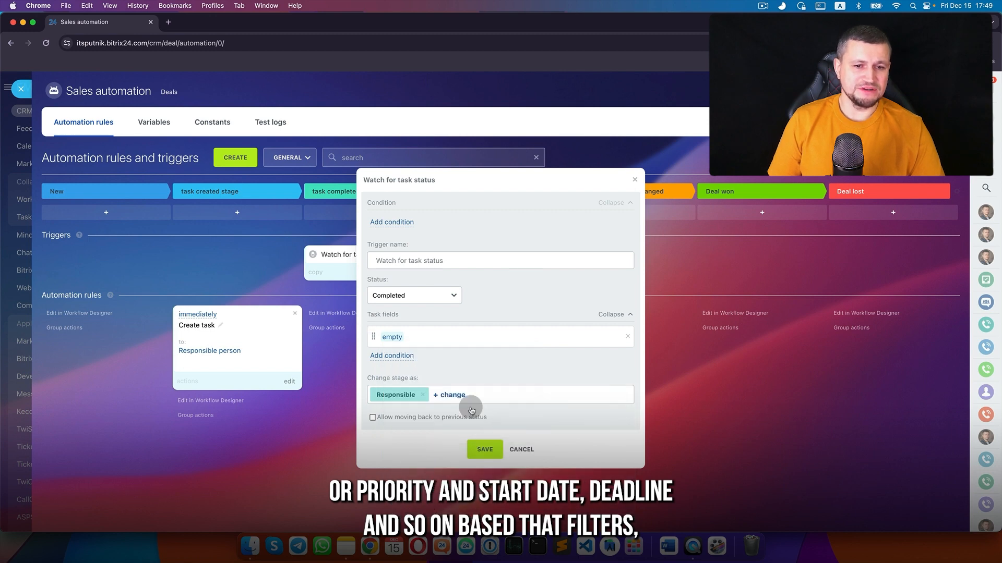
left_click(627, 337)
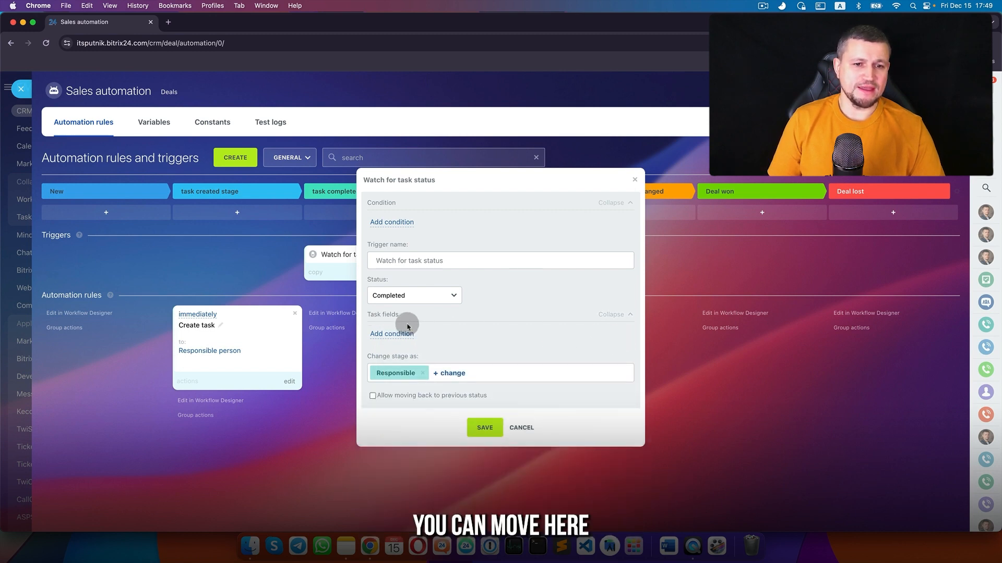
- Save the task status trigger, mark the task in the test2 deal as completed, and refresh the deal
left_click(484, 428)
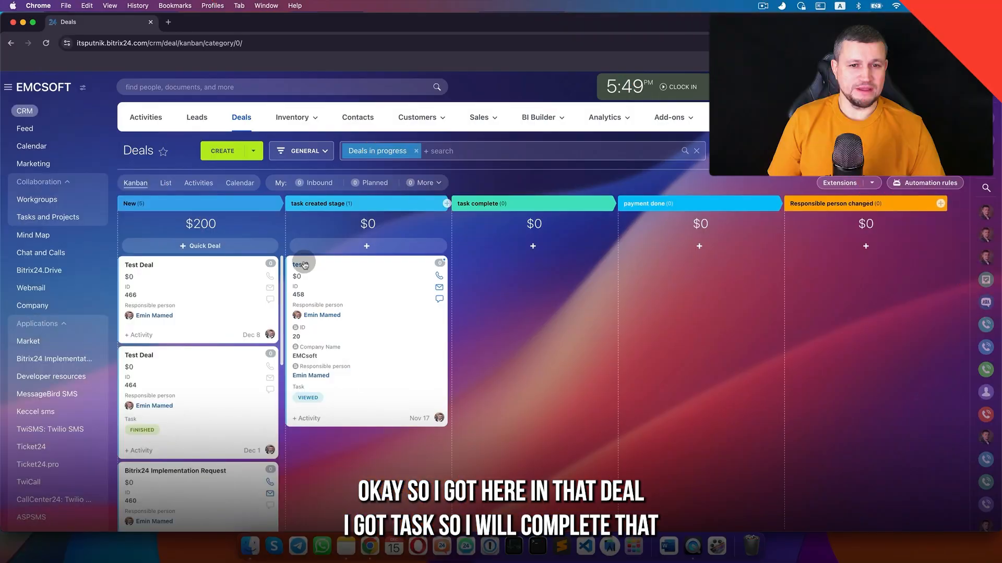
left_click(305, 264)
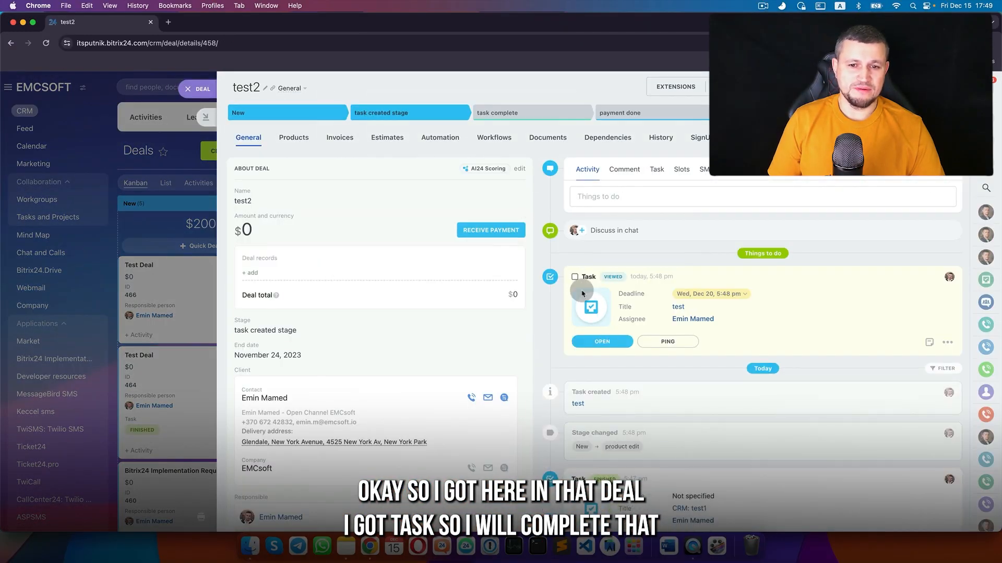
left_click(575, 277)
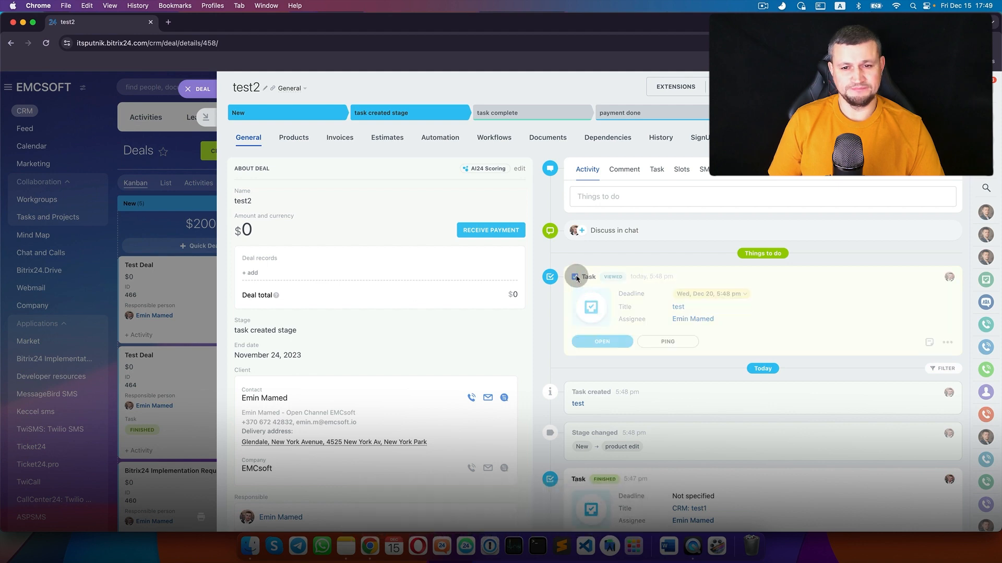
left_click(47, 43)
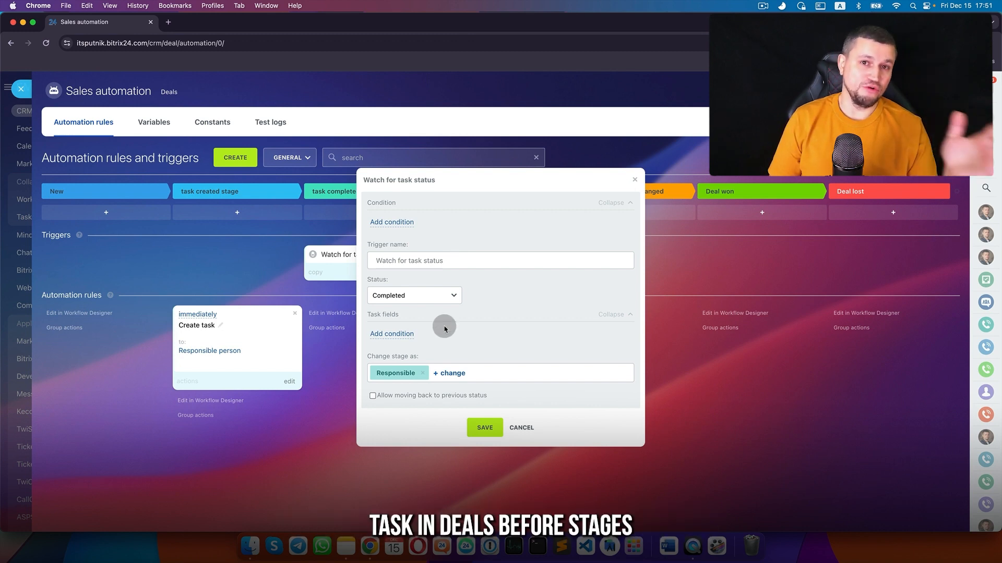
- Allow the "Watch for task status" trigger to move deals back to a previous status, and save the trigger and automation rules
left_click(373, 396)
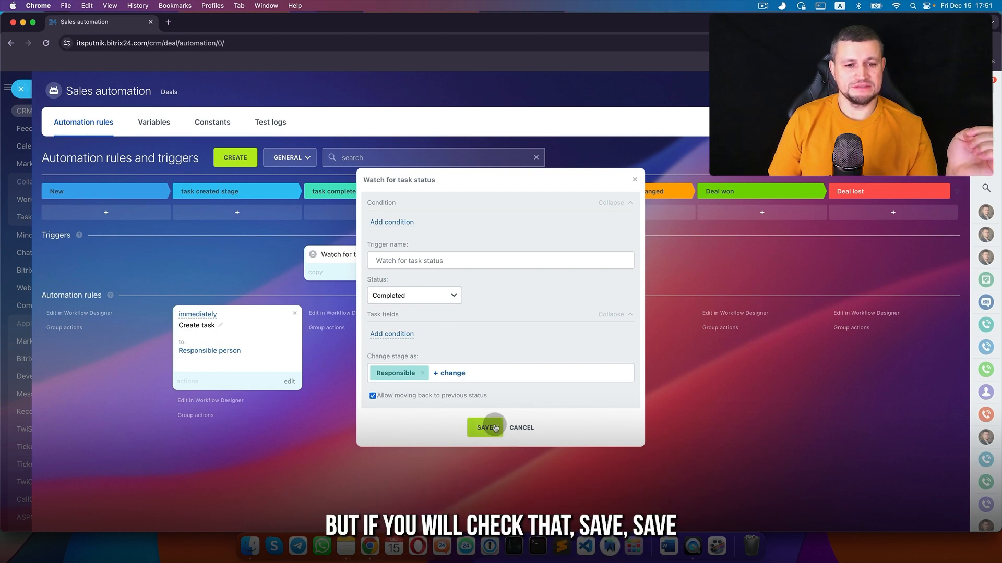
left_click(486, 428)
left_click(481, 511)
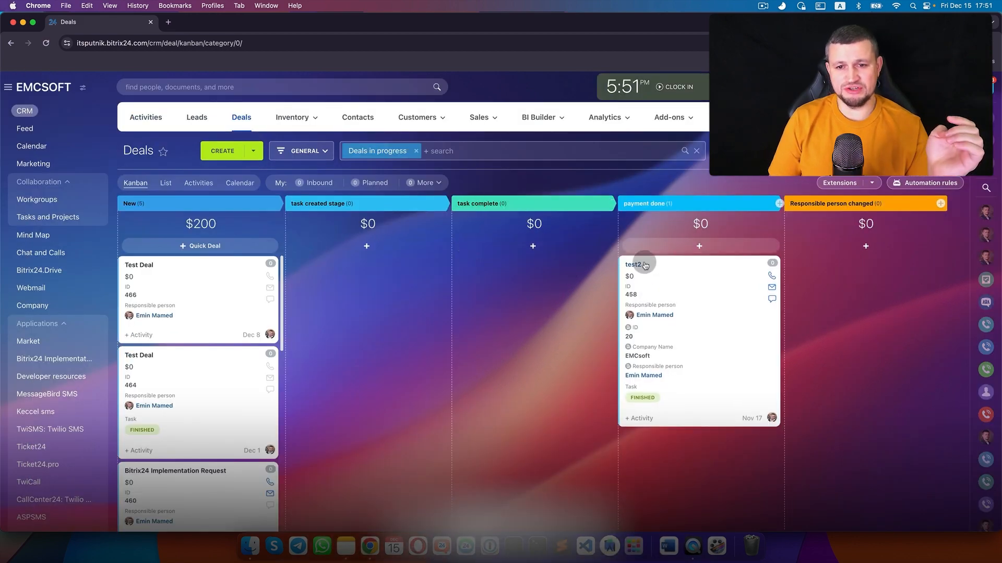
- Complete the "CRM: test" task in the test2 deal under the payment done stage and refresh the deal
left_click(644, 263)
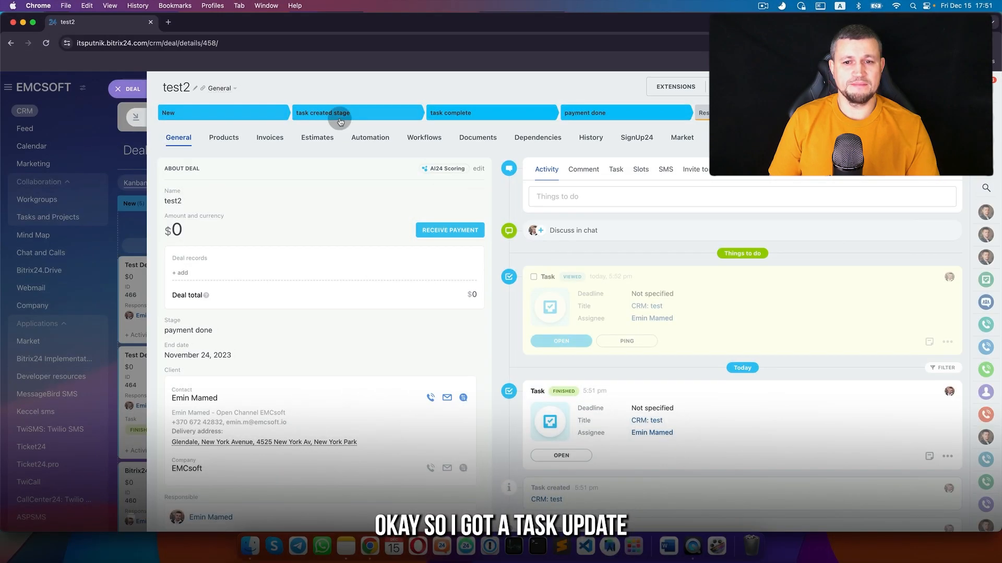
left_click(46, 43)
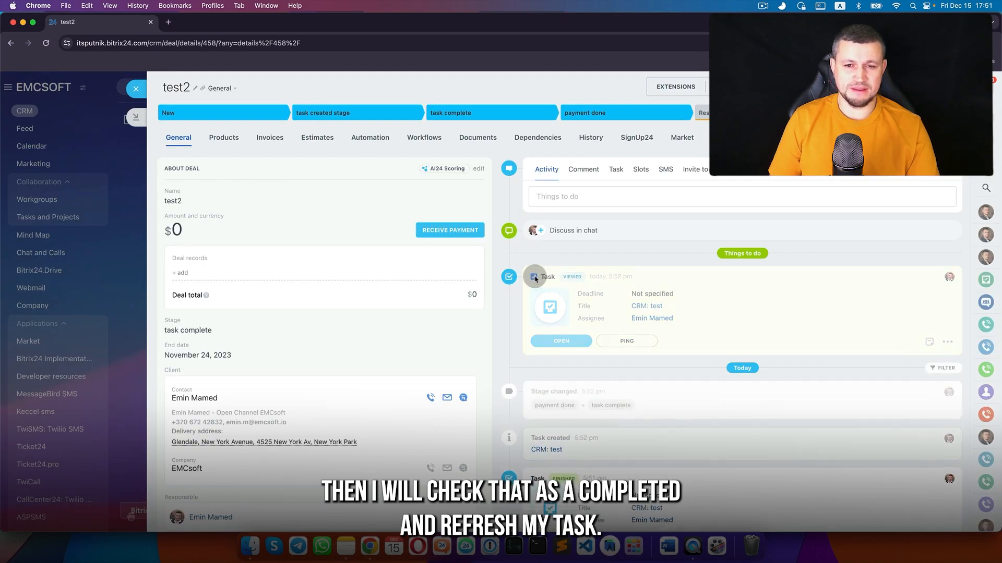
key("super+r")
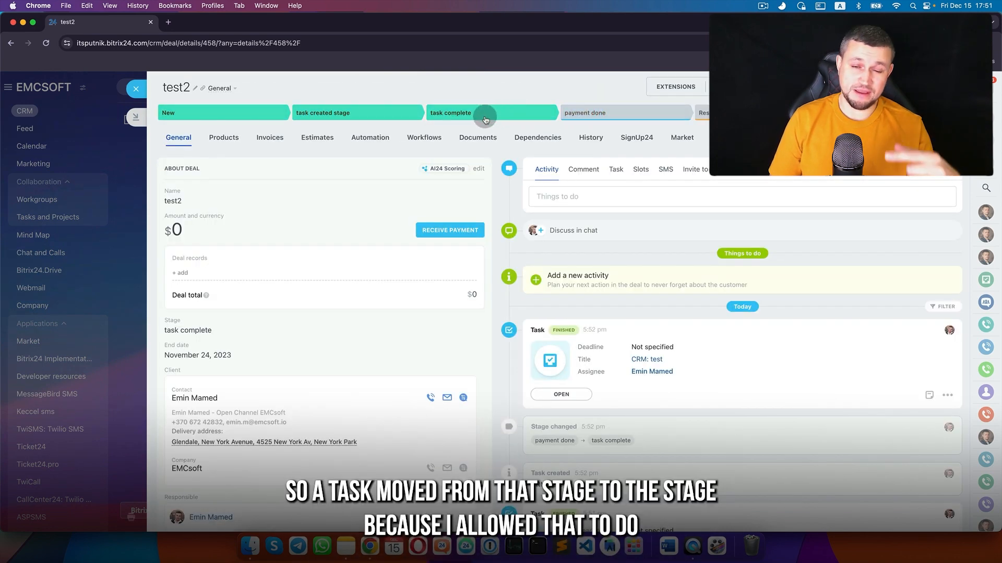
- Return to the deal automation rules and delete the "Watch for task status" trigger from the task complete stage
left_click(135, 88)
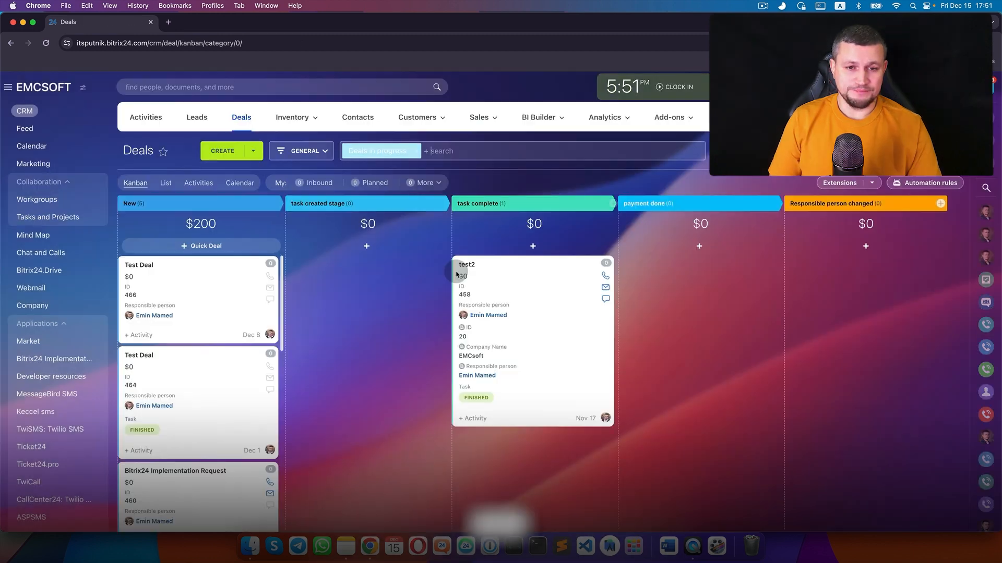
left_click(913, 188)
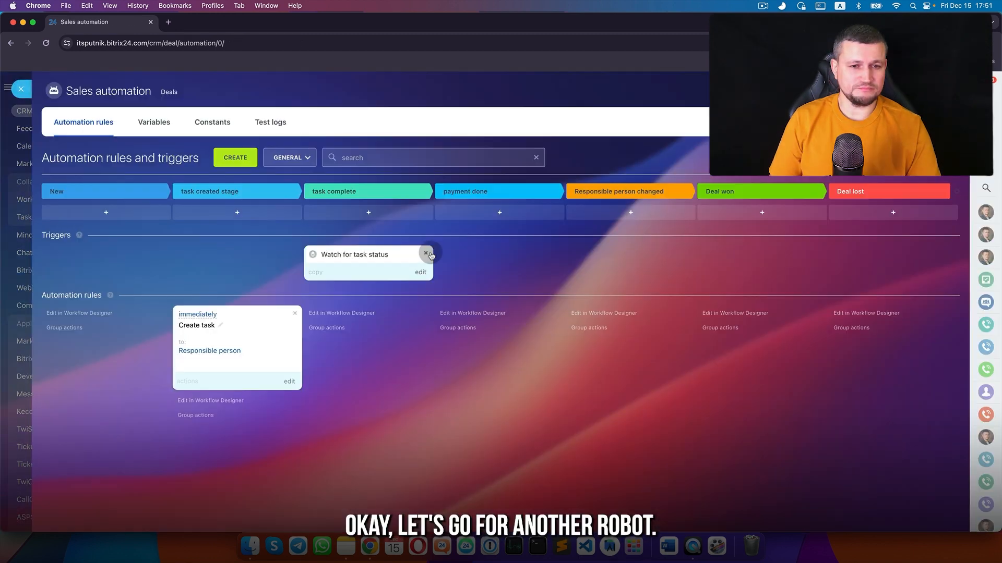
left_click(426, 254)
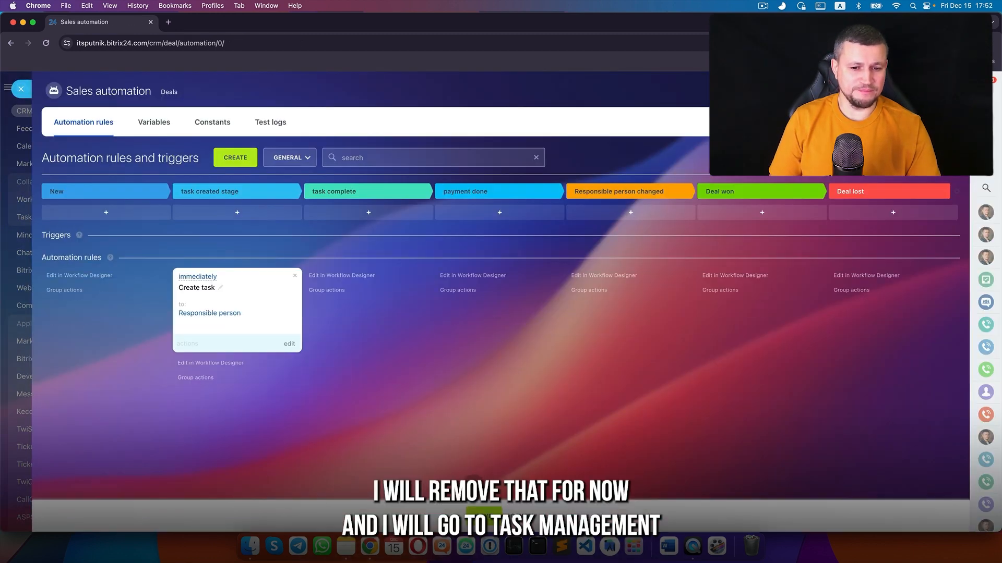
- Add a "Get task information" rule from the task management group below Create task in the task created stage
left_click(235, 158)
scroll(355, 329, "down", 3)
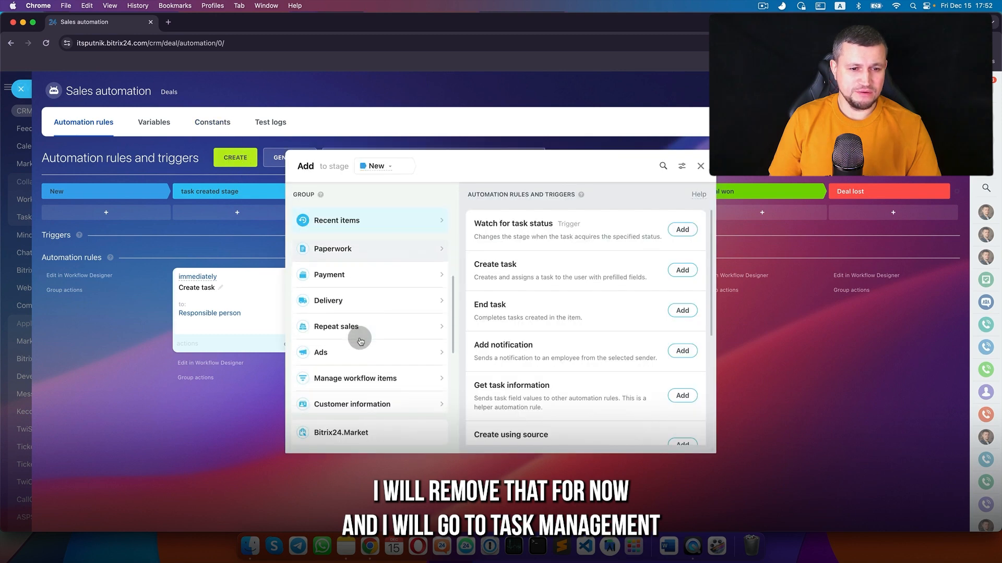
scroll(359, 342, "down", 2)
left_click(372, 391)
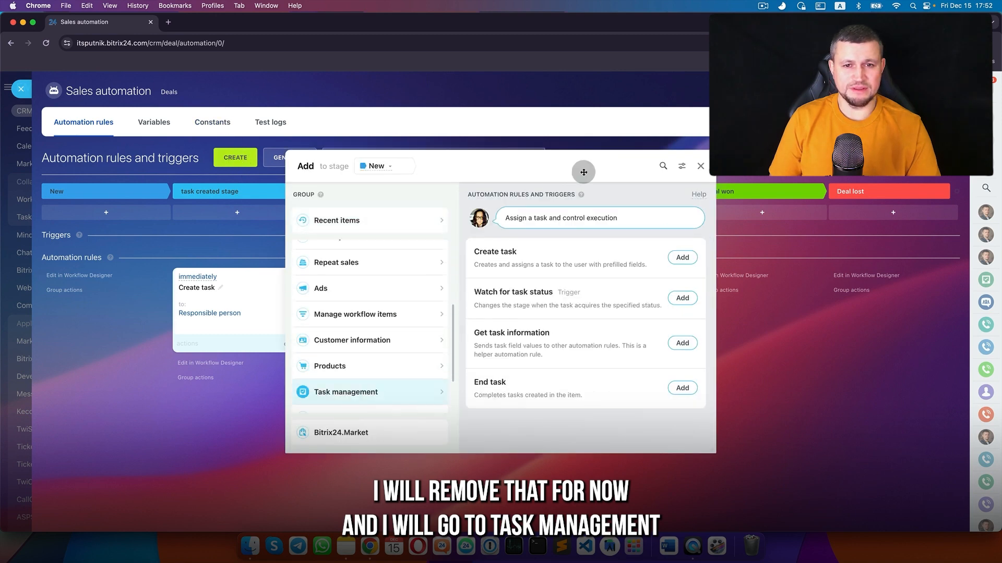
left_click_drag(583, 172, 315, 172)
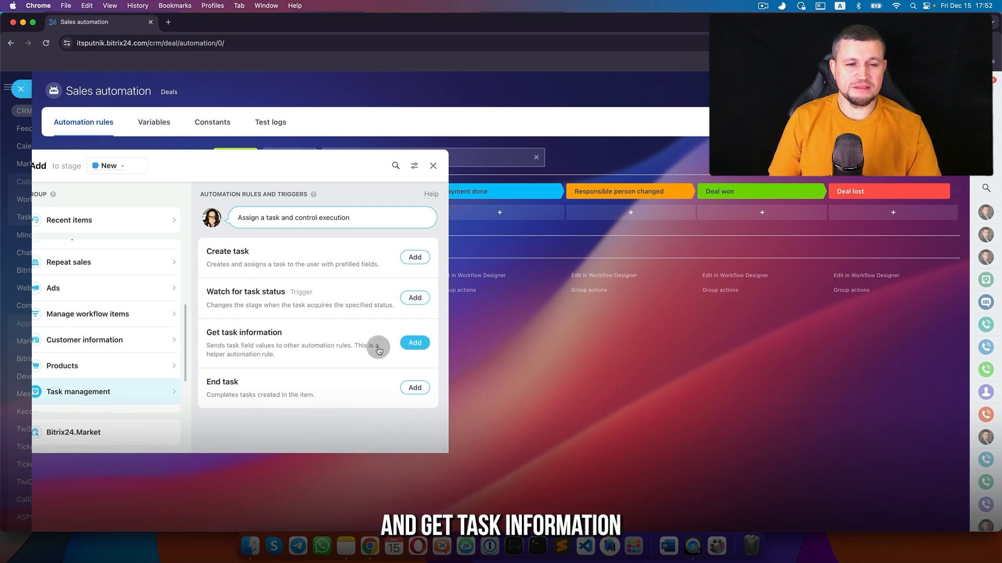
left_click(414, 343)
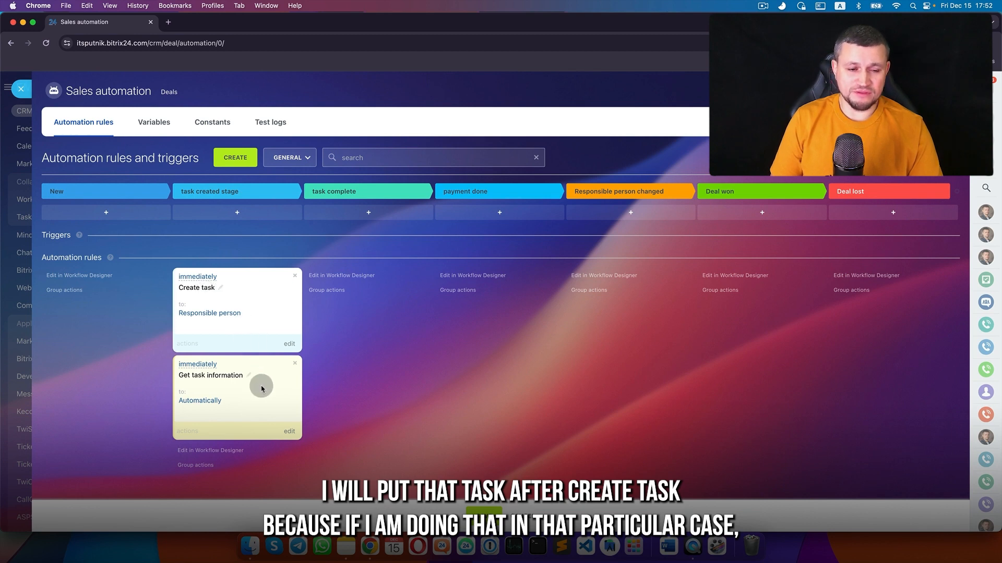
- Set the Task ID of the "Get task information" rule to the Task ID value produced by the Create task rule
left_click(290, 431)
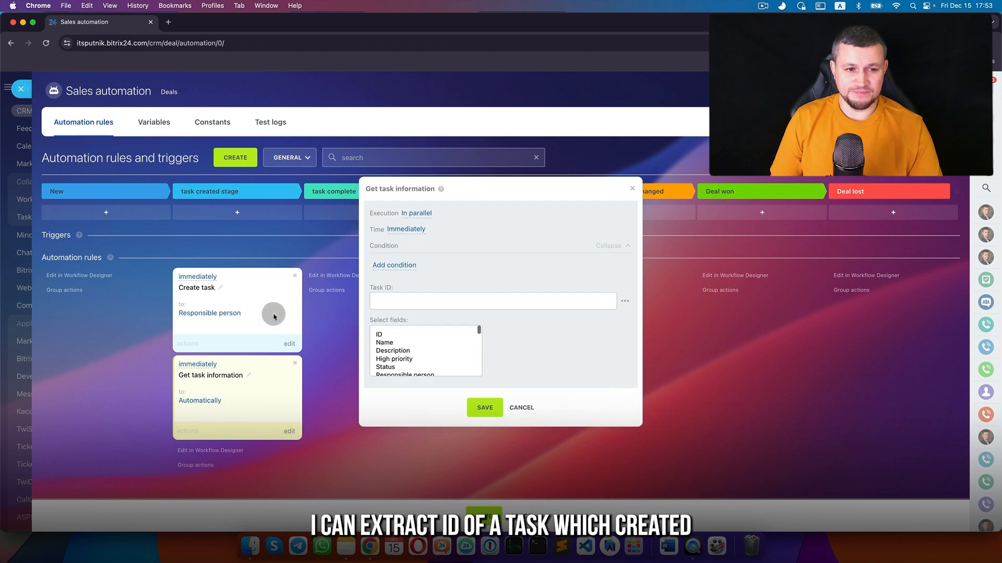
left_click(397, 304)
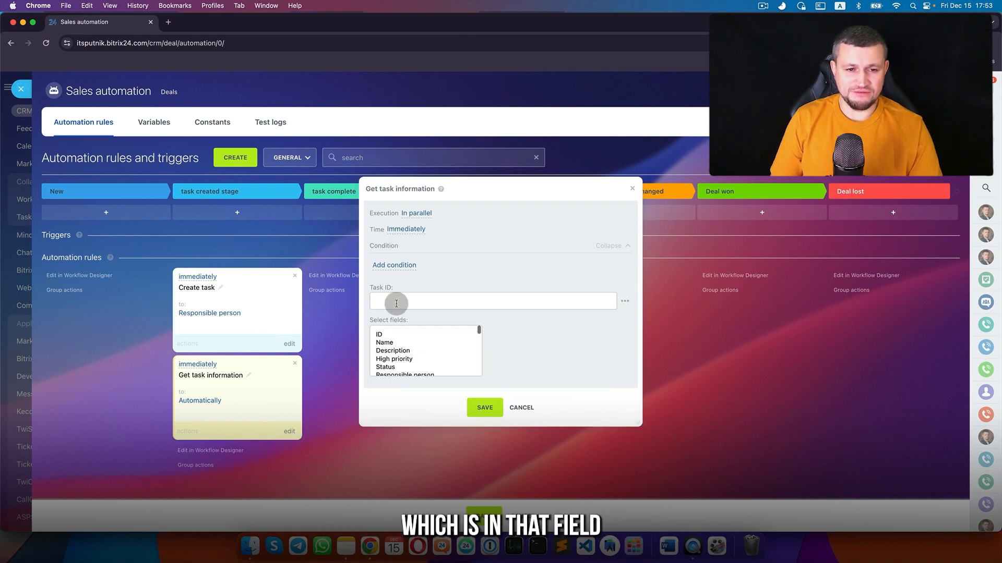
left_click(621, 302)
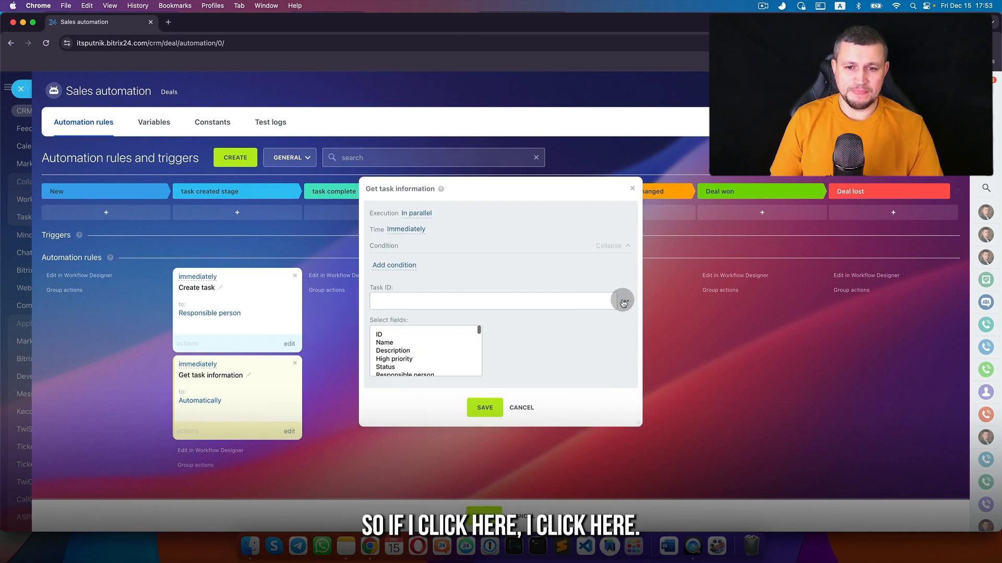
scroll(669, 368, "down", 3)
left_click(663, 439)
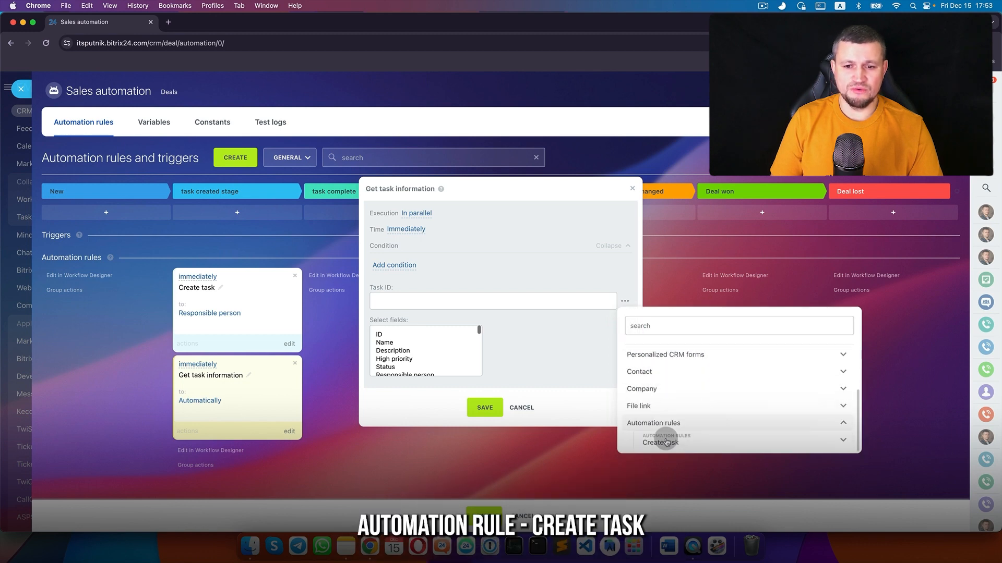
left_click(661, 443)
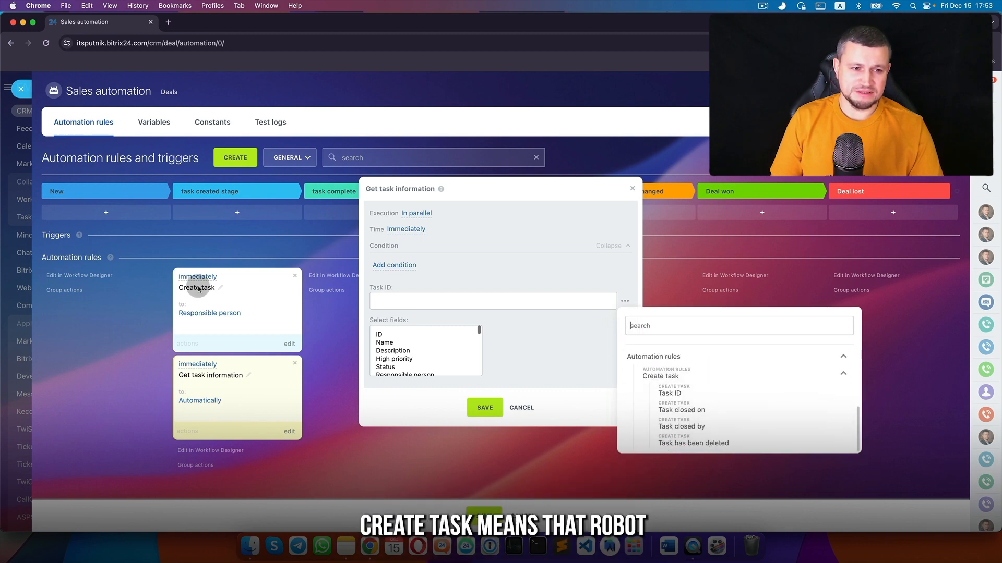
left_click(689, 395)
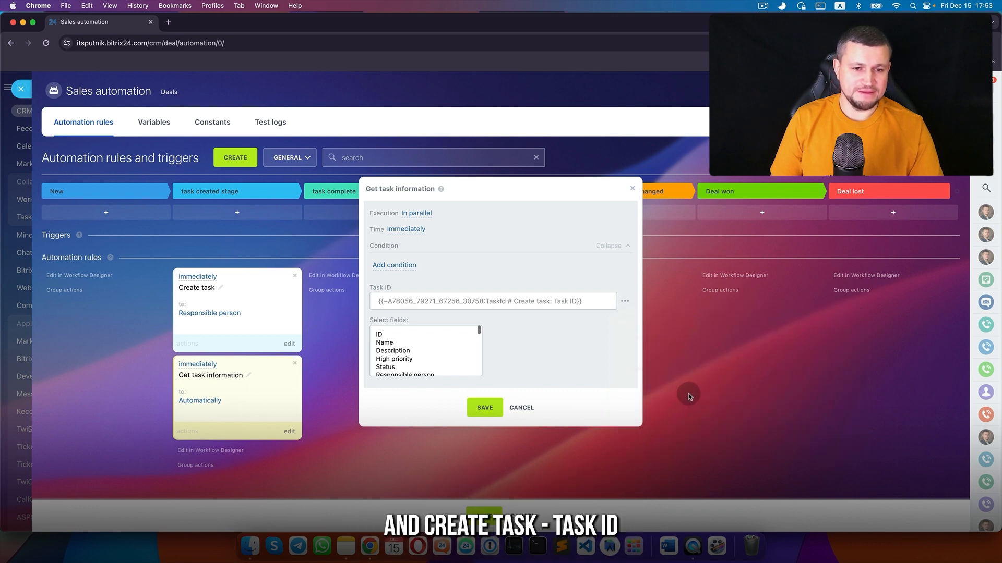
left_click(486, 406)
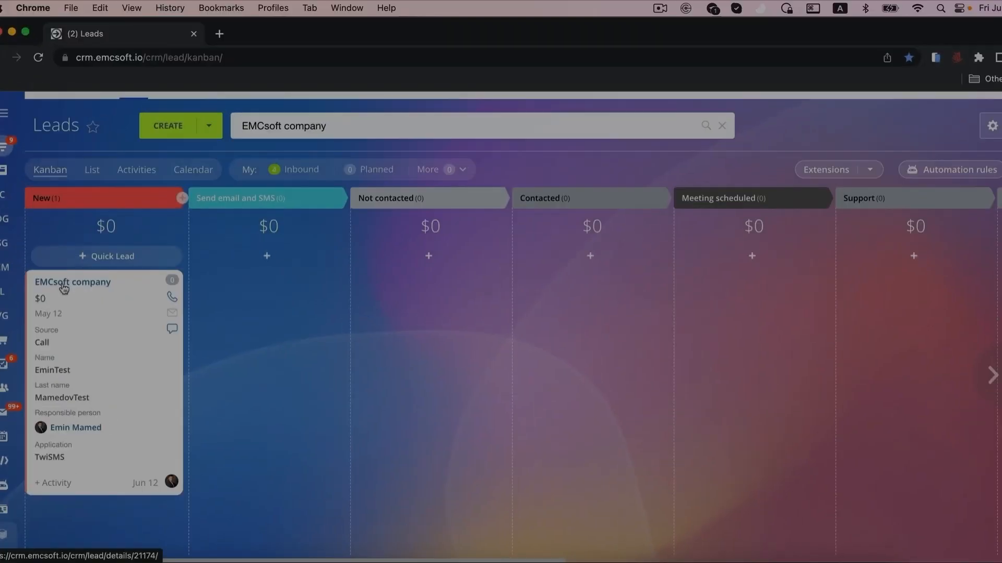
- Open the EMCsoft company lead and send an SMS greeting the customer by name, followed by "Waiting in our office"
left_click(61, 287)
type("Hello Emin")
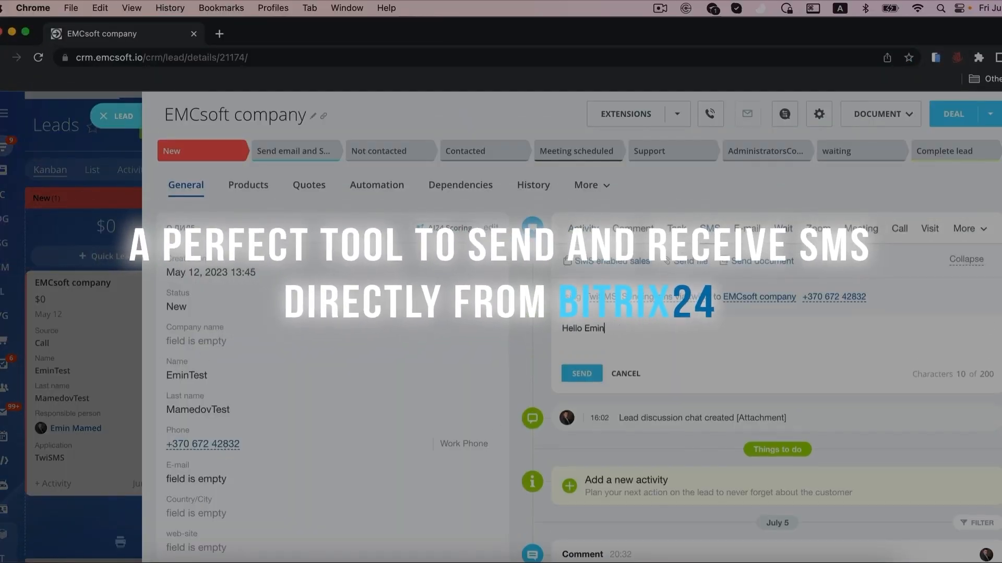
type("! Waiting in our office")
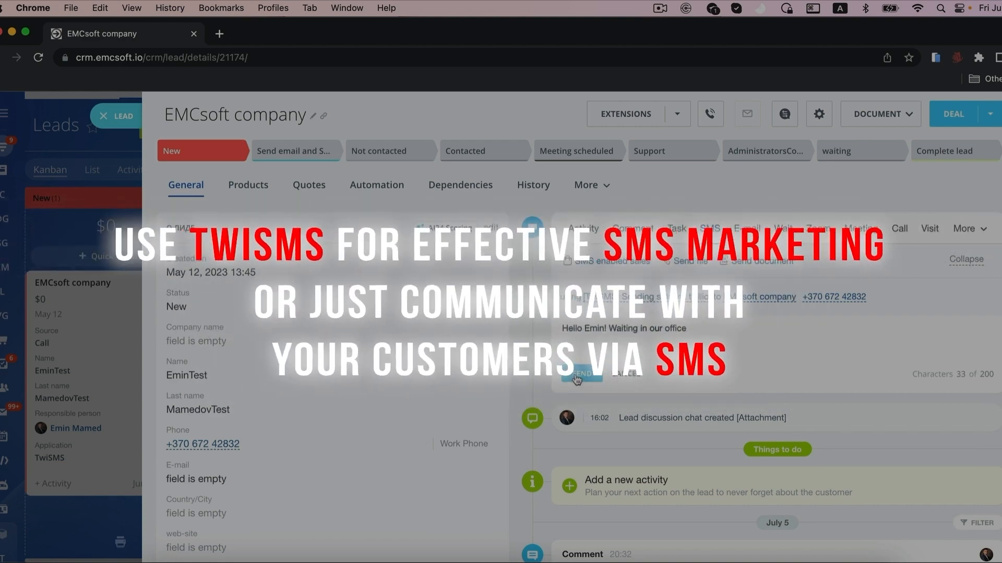
left_click(582, 374)
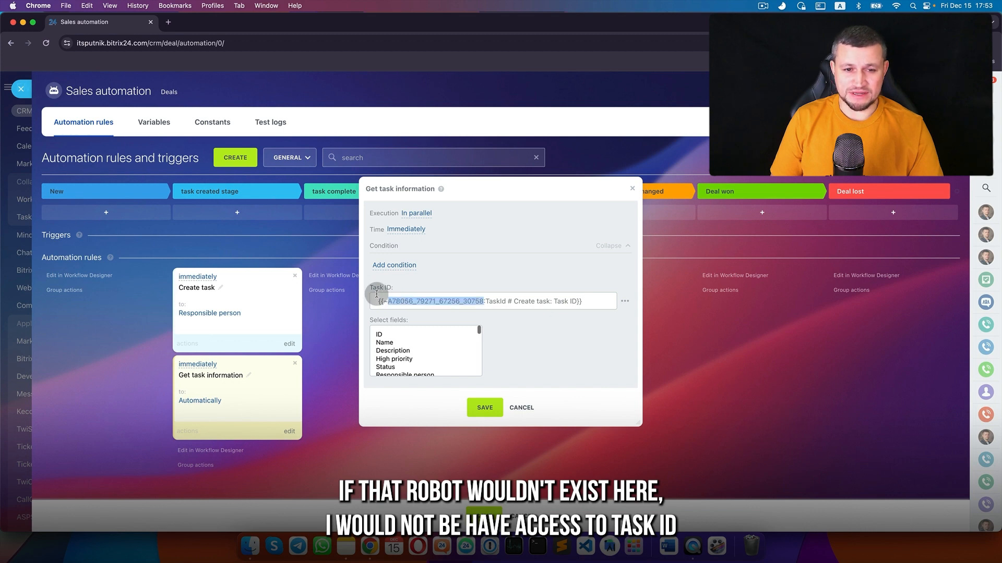
- Select the Name field in the "Get task information" rule, save it, and make a copy of the rule
left_click(394, 343)
left_click(489, 406)
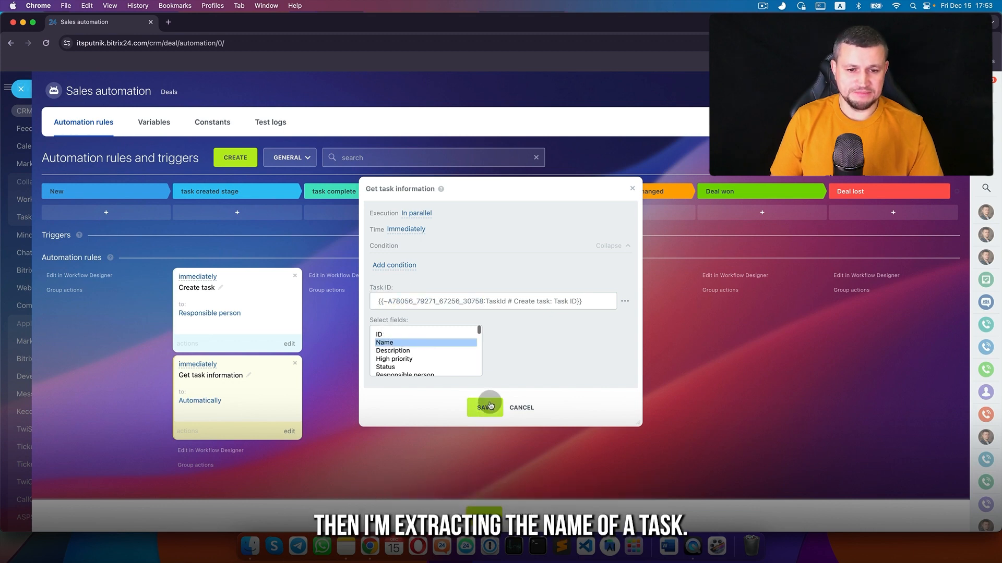
left_click(191, 425)
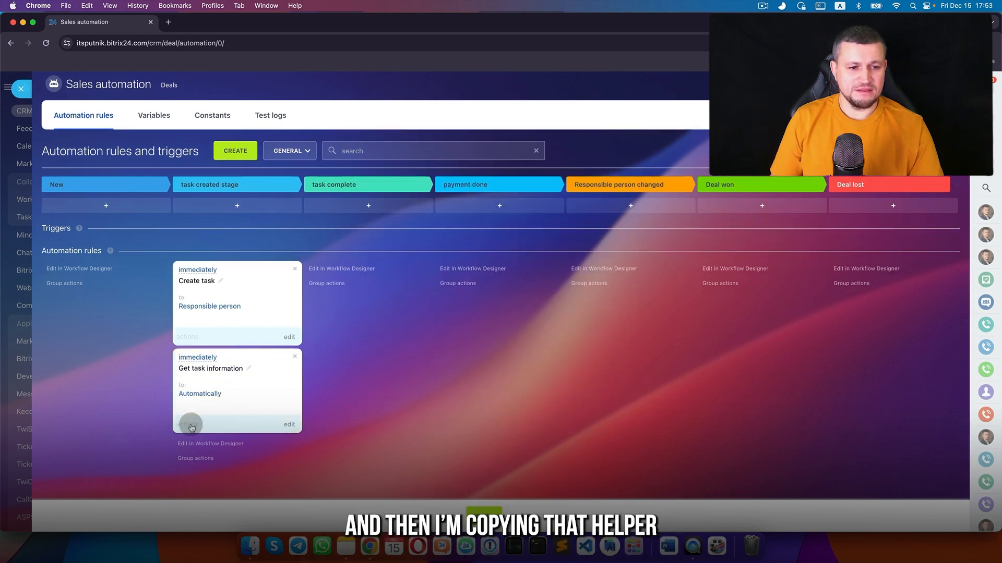
left_click(190, 452)
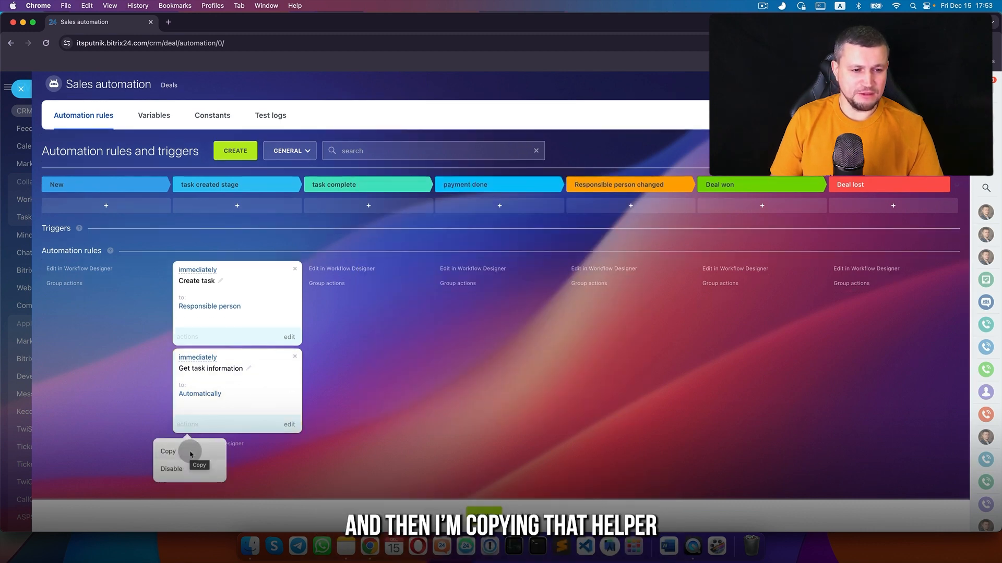
- Rename the original "Get task information" rule as "Get task information Name"
scroll(246, 284, "down", 2)
left_click(248, 287)
left_click(447, 291)
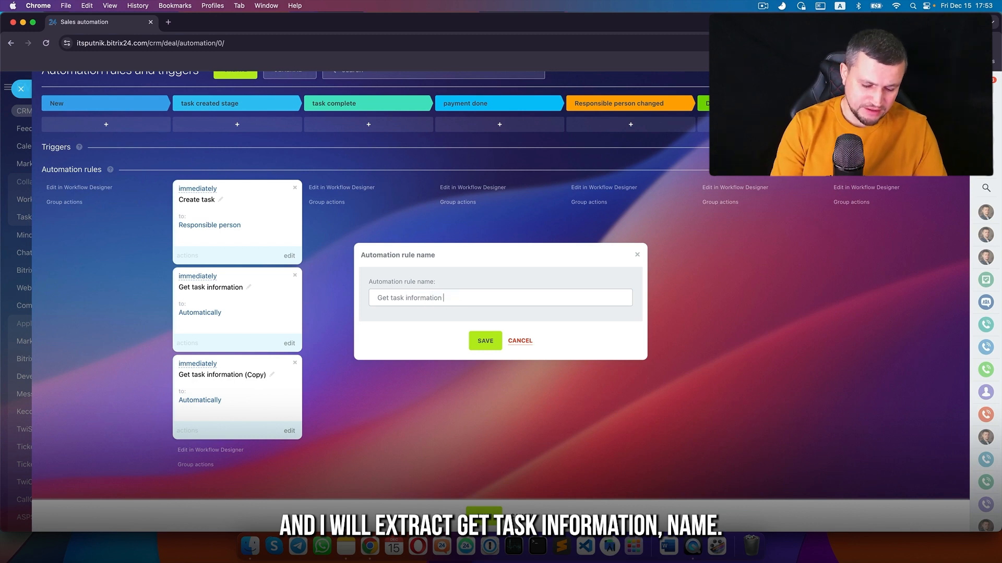
type("Name")
left_click(480, 341)
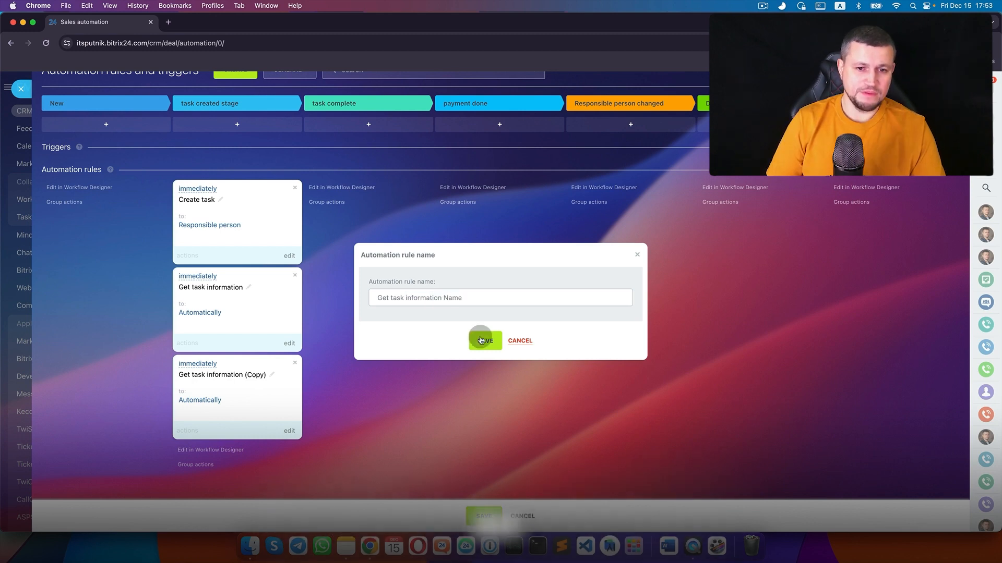
- Rename the copied rule as "Get task information Description"
left_click(274, 375)
double_click(453, 298)
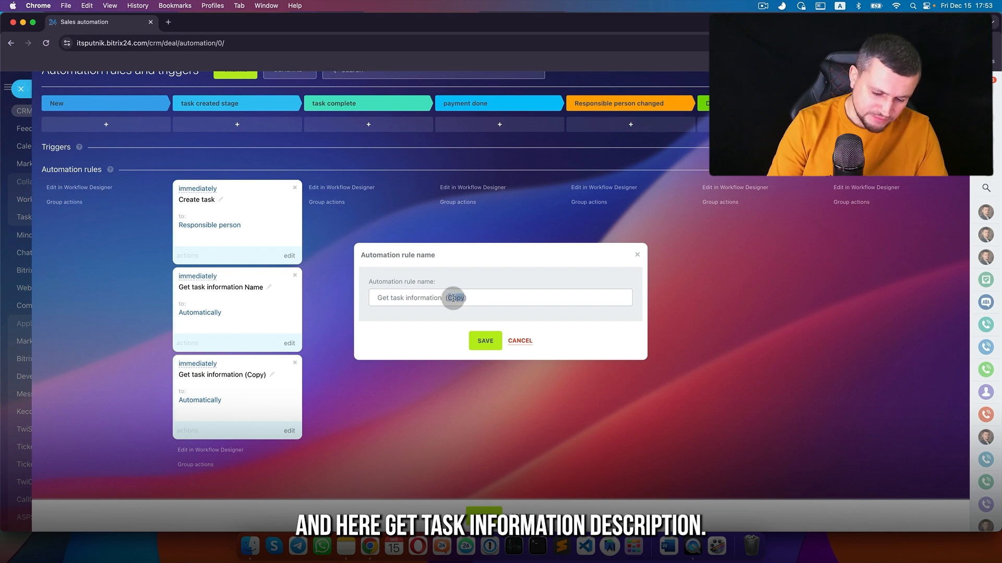
type("De")
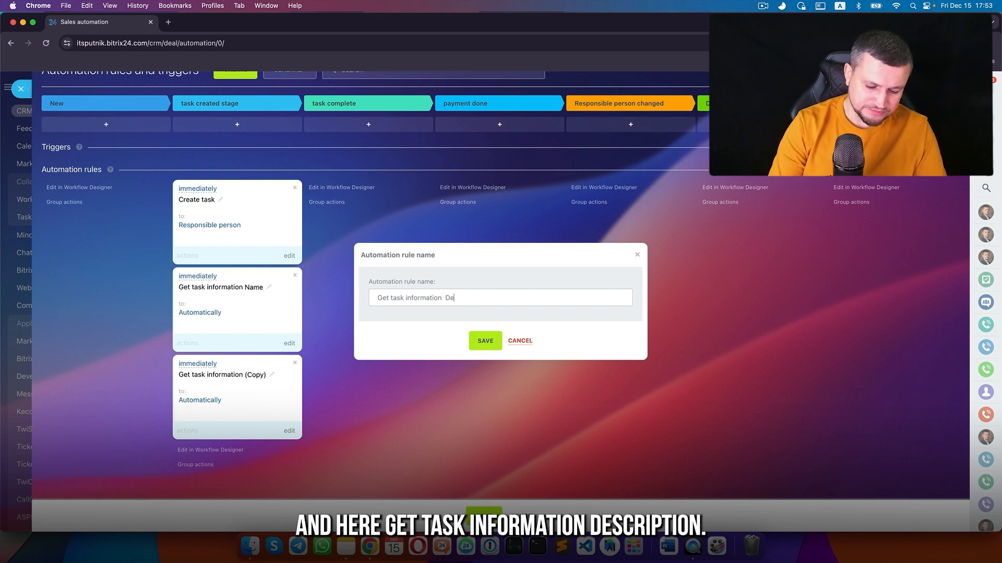
type("scription")
left_click(485, 341)
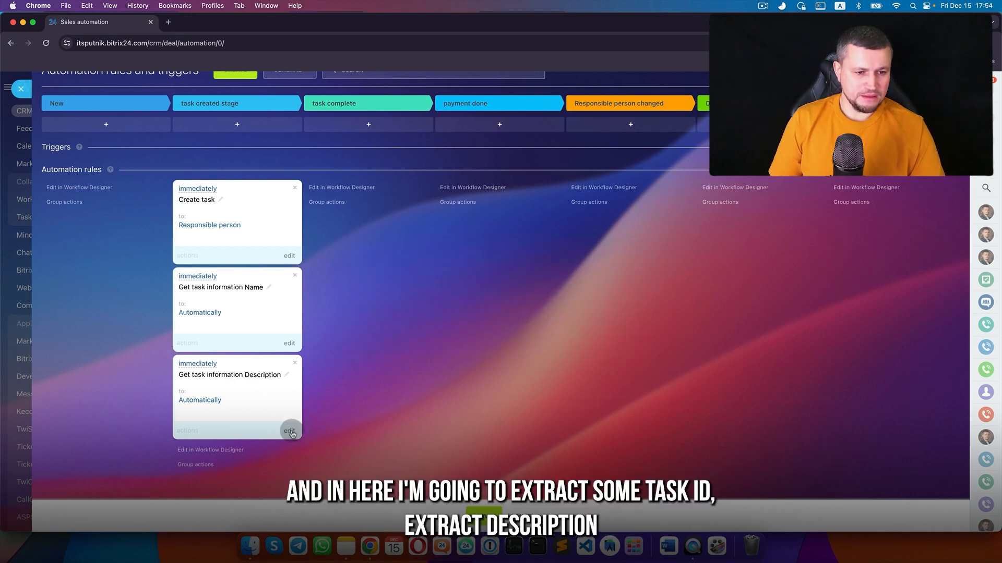
- Select the Description field in the "Get task information Description" rule and save it
left_click(289, 431)
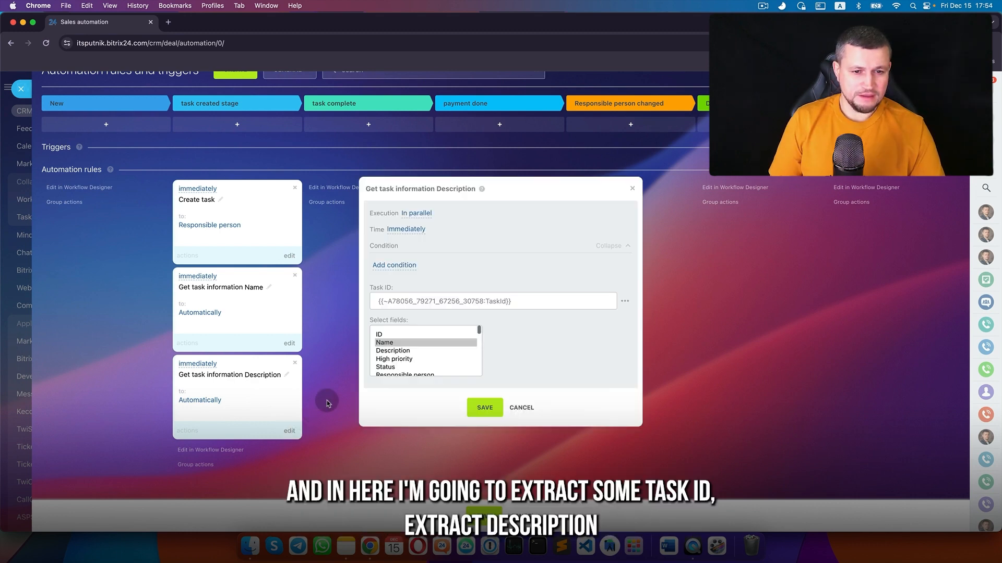
left_click(408, 351)
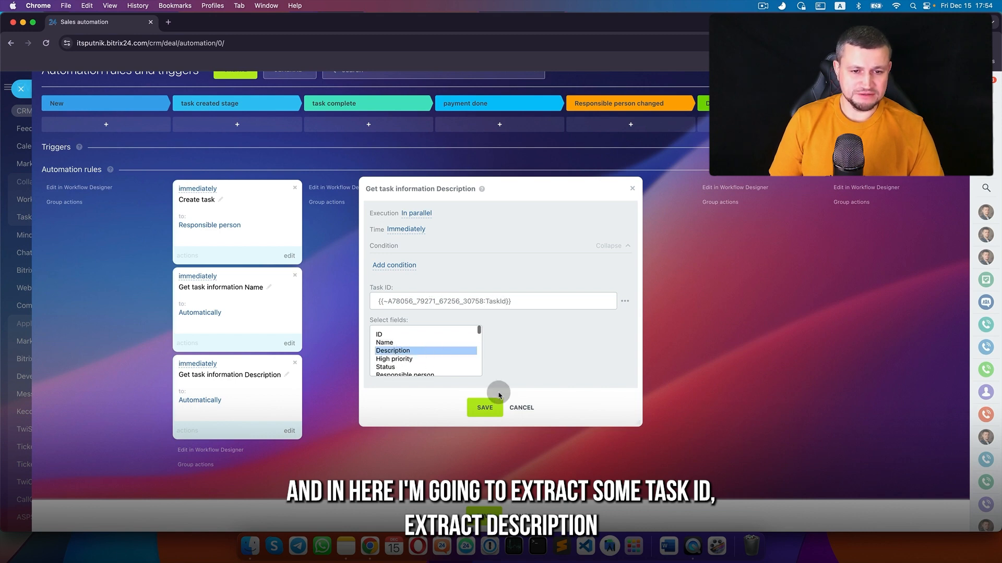
left_click(494, 412)
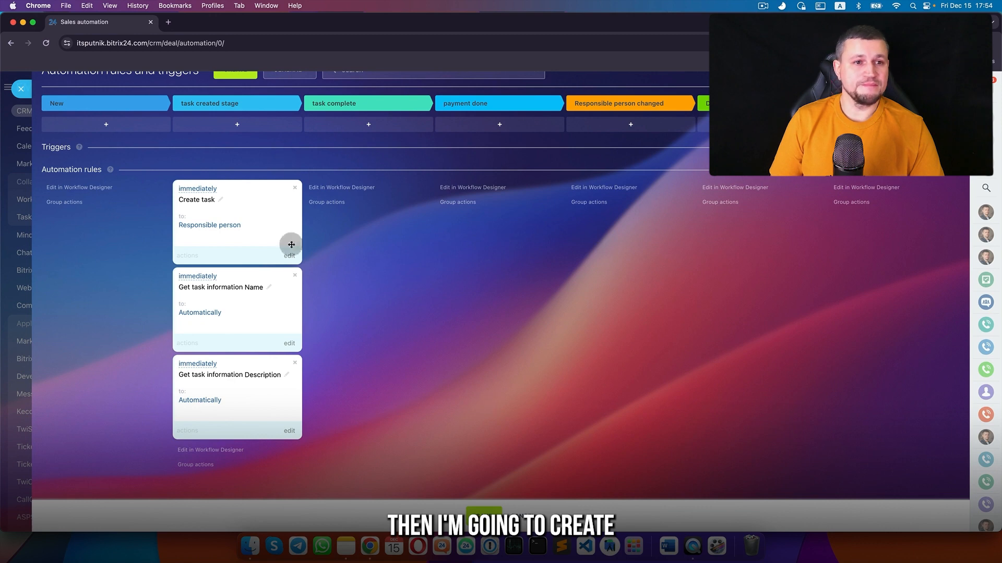
- Add an "Add notification" employee alert rule and move it below "Get task information Description" in the task created stage
scroll(308, 270, "up", 2)
scroll(308, 270, "up", 1)
left_click(235, 133)
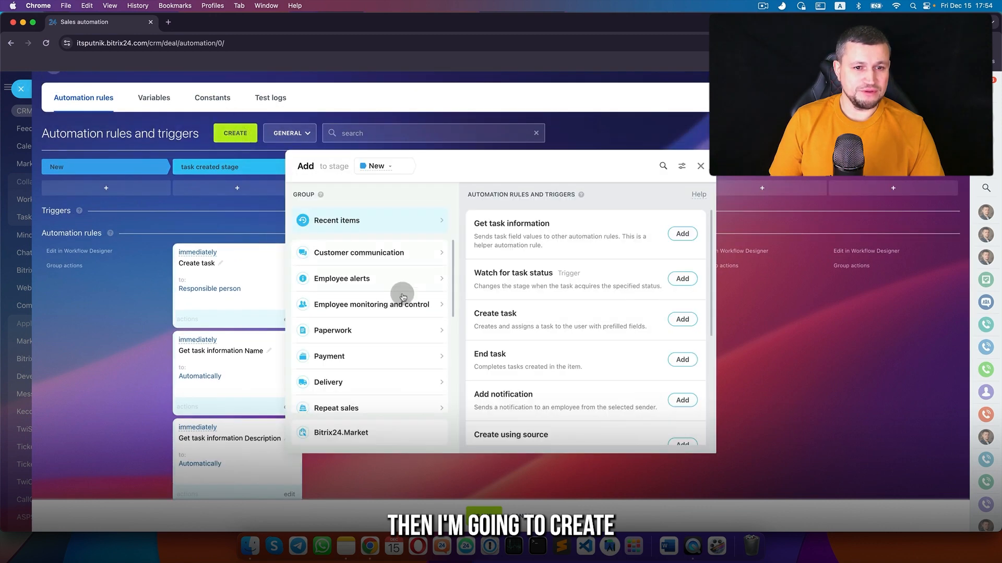
left_click(383, 289)
left_click(681, 268)
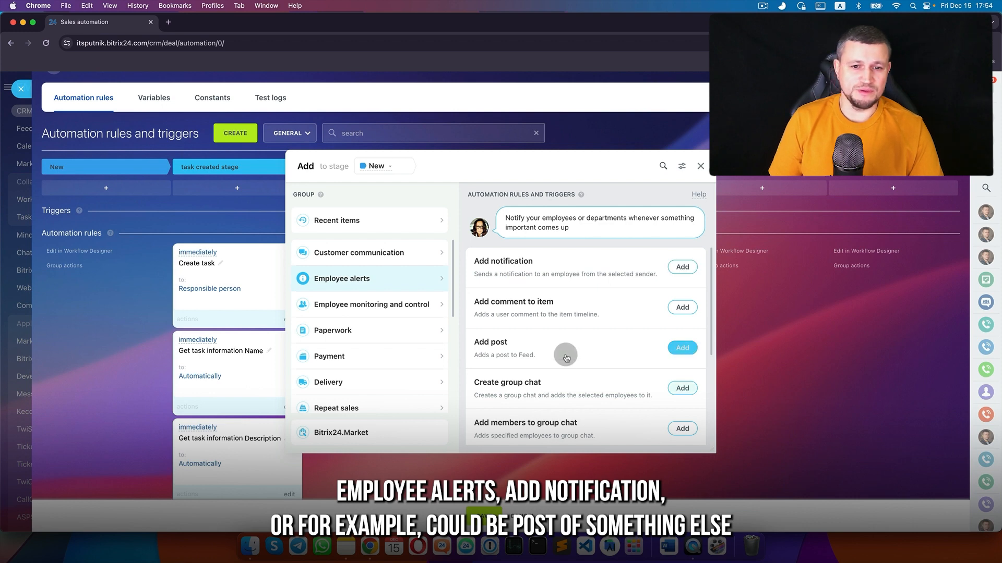
left_click(682, 268)
left_click(172, 278)
scroll(283, 362, "down", 2)
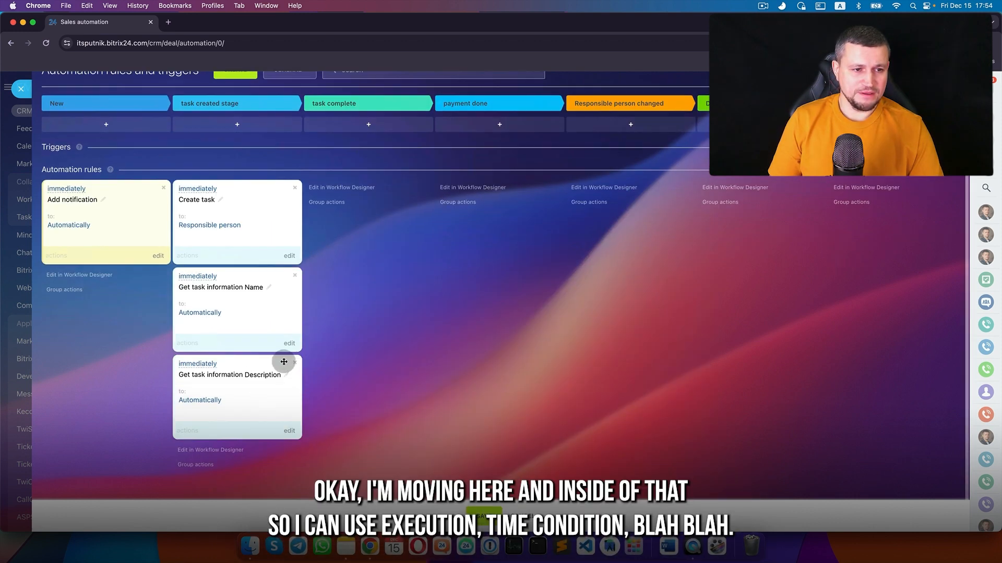
left_click_drag(136, 213, 288, 427)
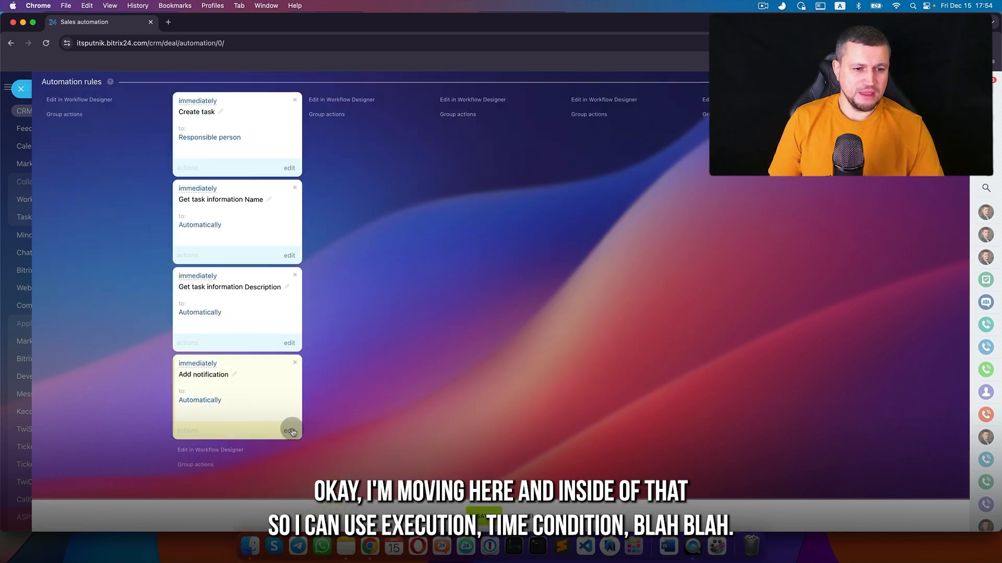
- Start the notification rule's message with "Dear {{Responsible}}, you got a task:", inserting the deal's Responsible value as a placeholder
left_click(289, 429)
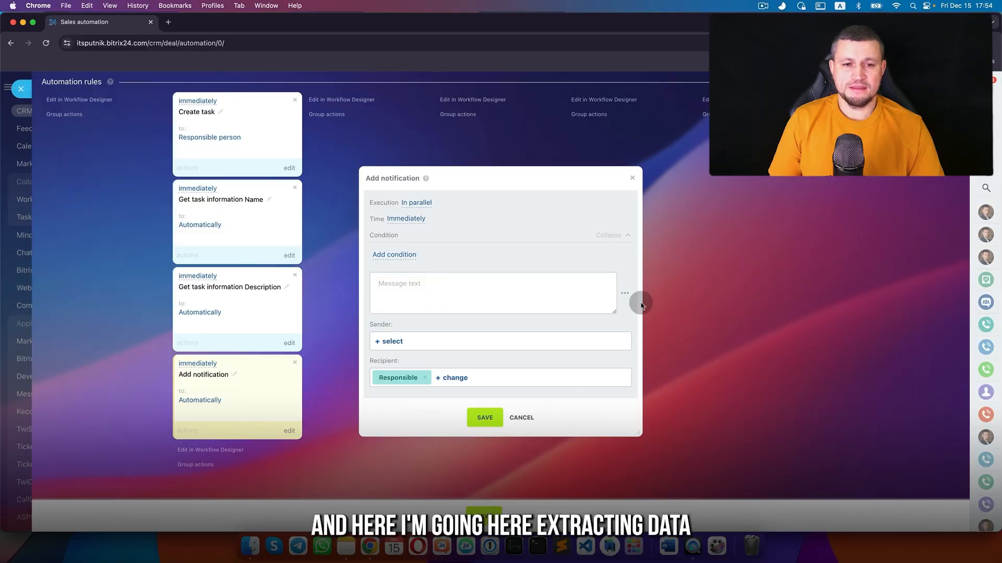
left_click(624, 294)
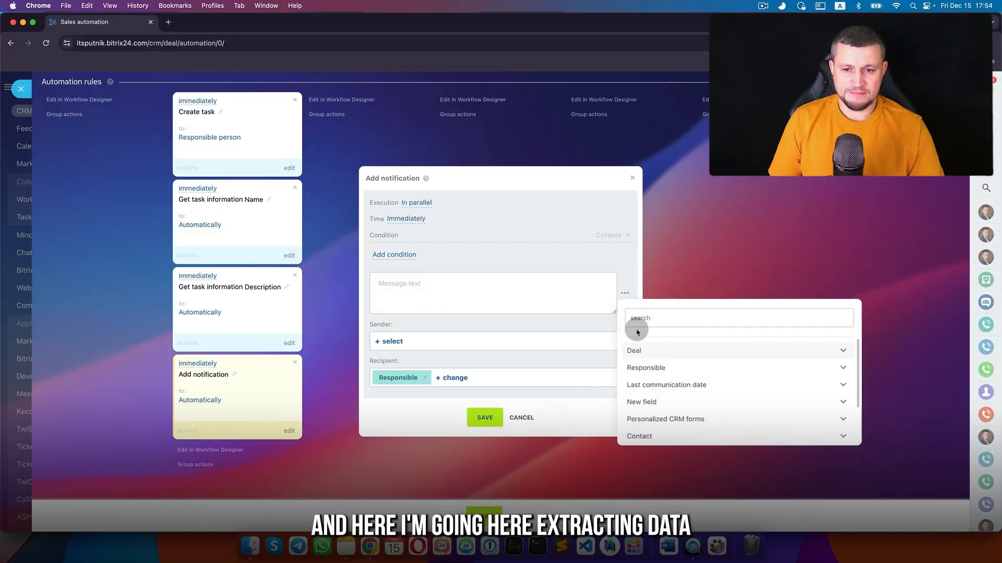
left_click(572, 287)
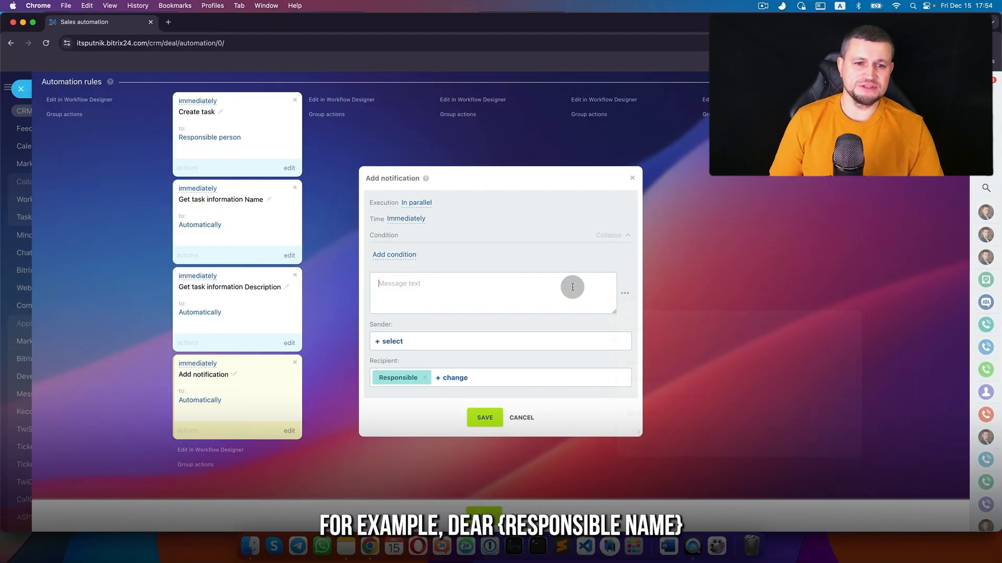
type("De")
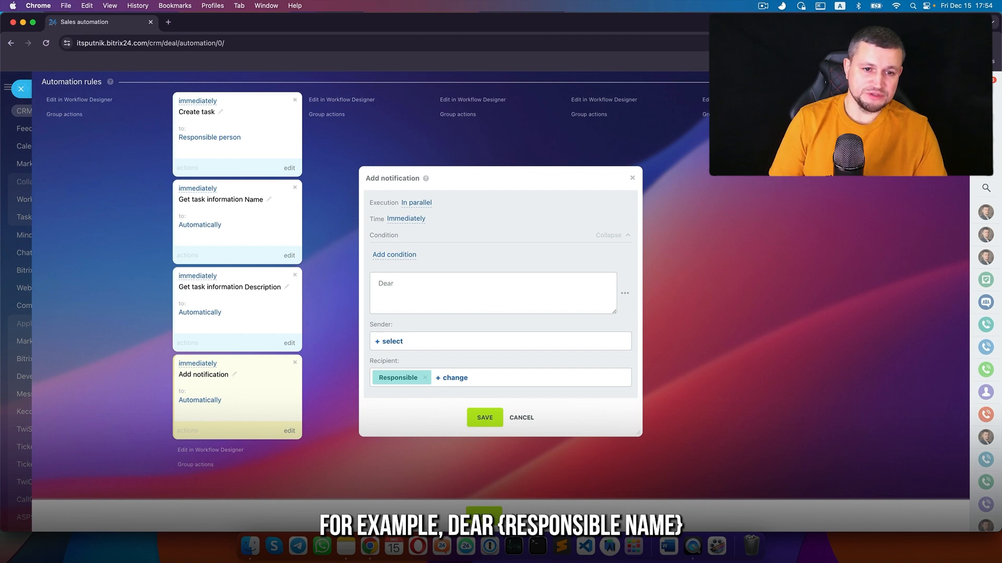
type("ar")
left_click(624, 293)
left_click(687, 348)
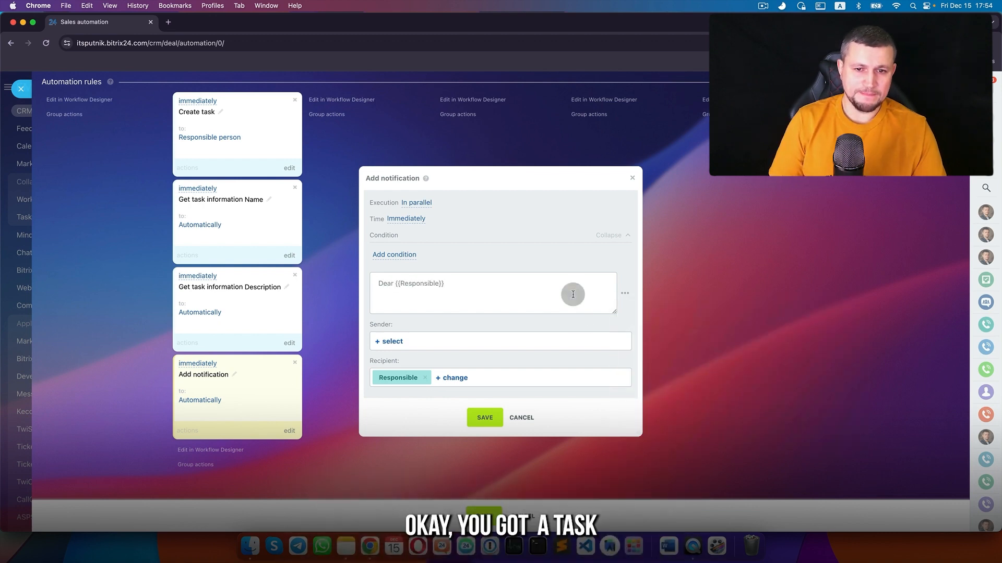
type(", you got a task:")
- Insert the Name value from the "Get task information Name" rule into the notification message
left_click(625, 293)
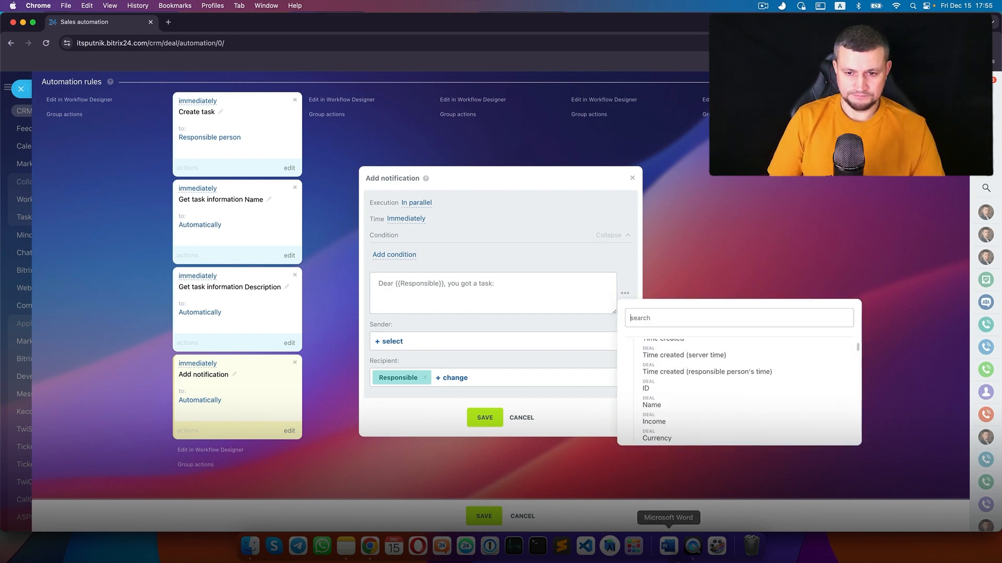
left_click(783, 429)
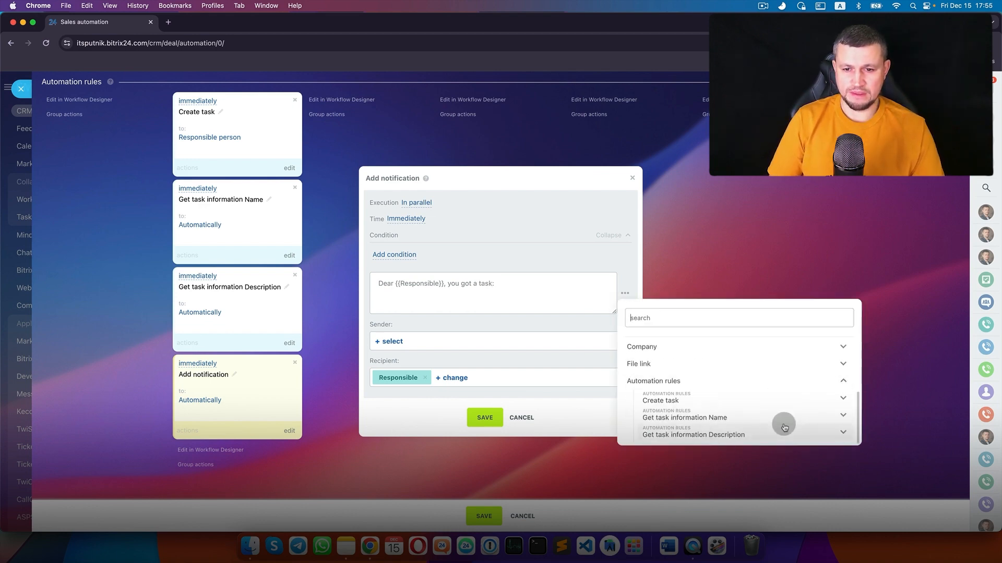
left_click(734, 423)
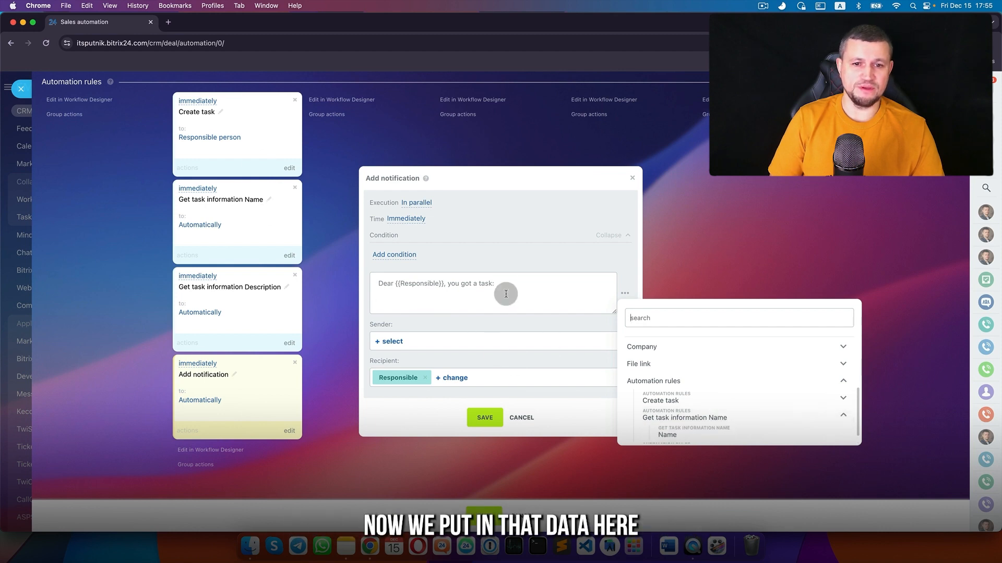
left_click(667, 435)
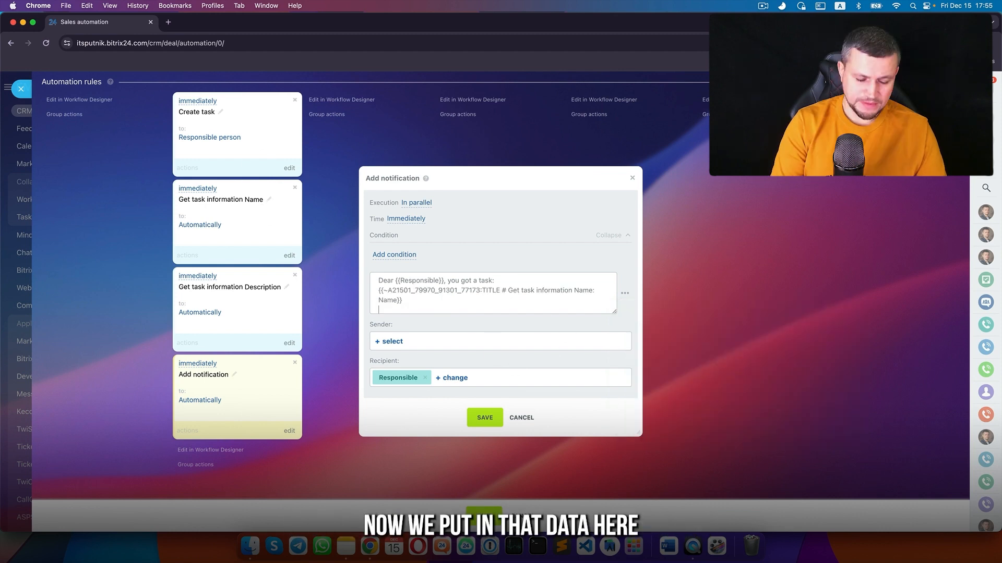
- Add the line "You should do:" to the message, followed by the Description value from the "Get task information Description" rule
key("Return")
type("YOu")
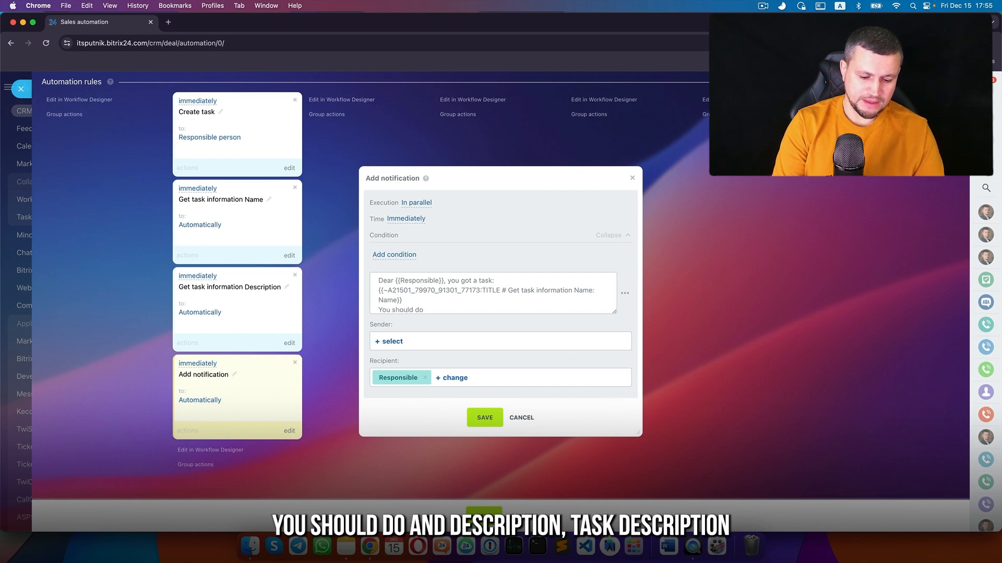
key("Return")
left_click(624, 293)
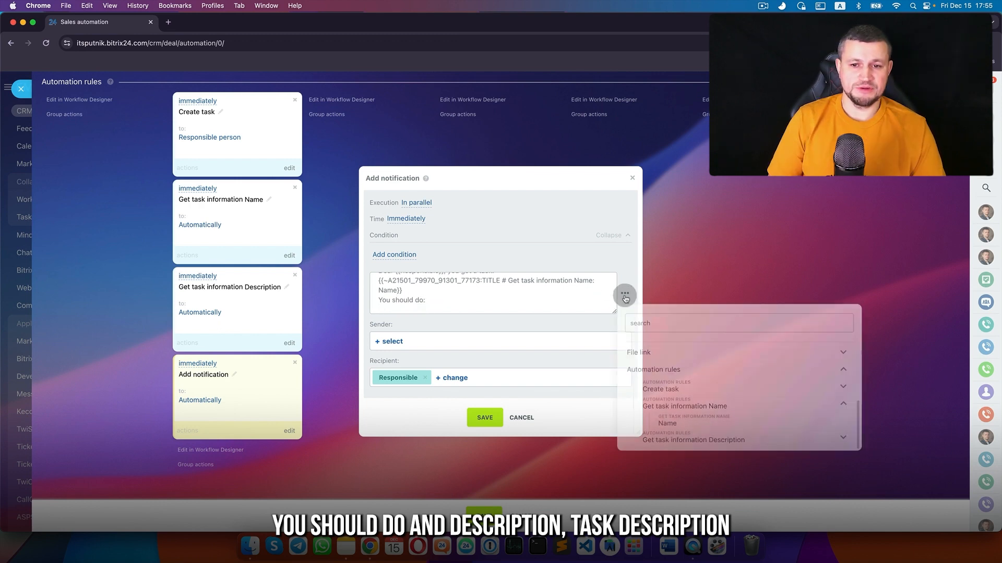
left_click(711, 436)
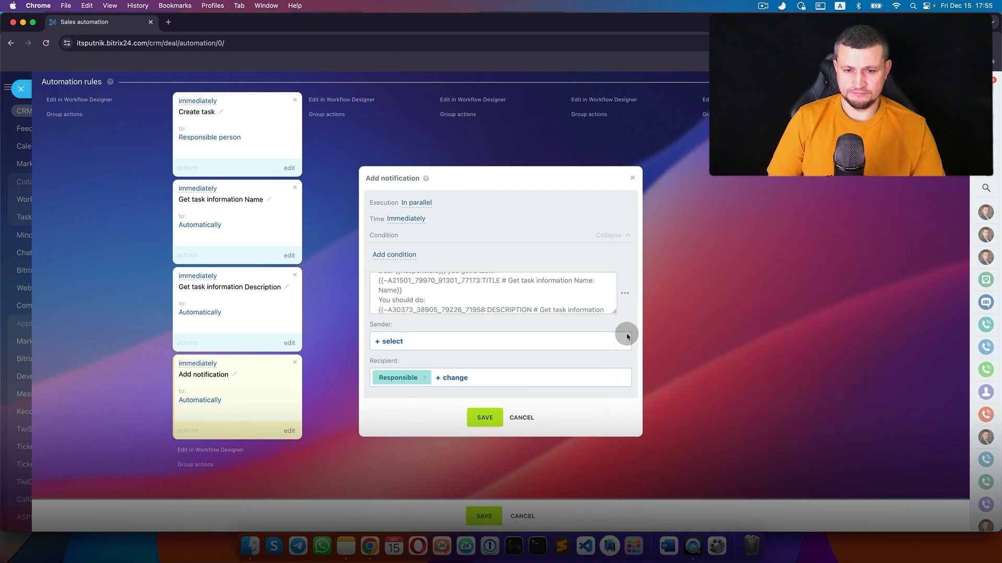
- Choose an employee as the notification's sender, then save the rule and the sales automation
left_click(396, 340)
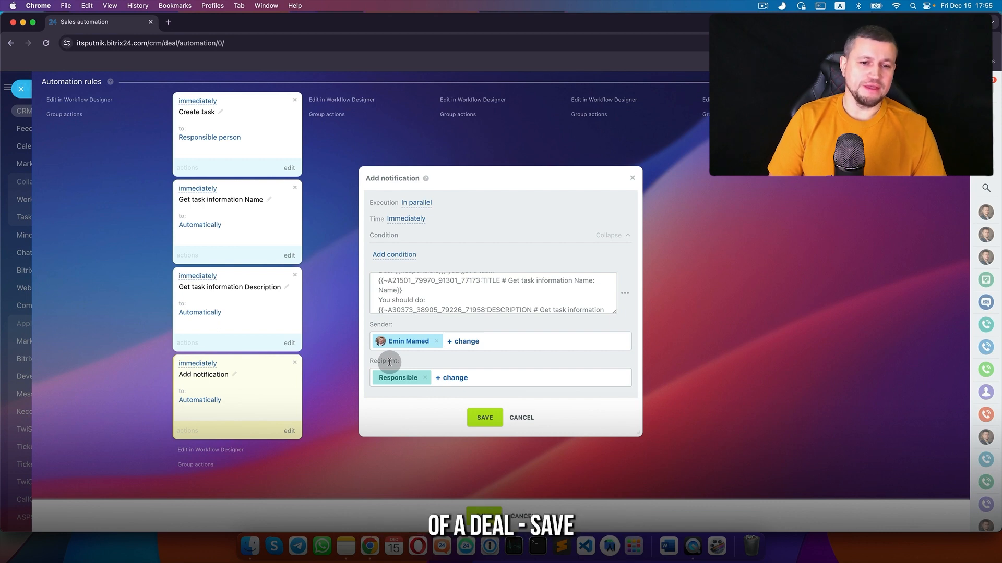
left_click(483, 418)
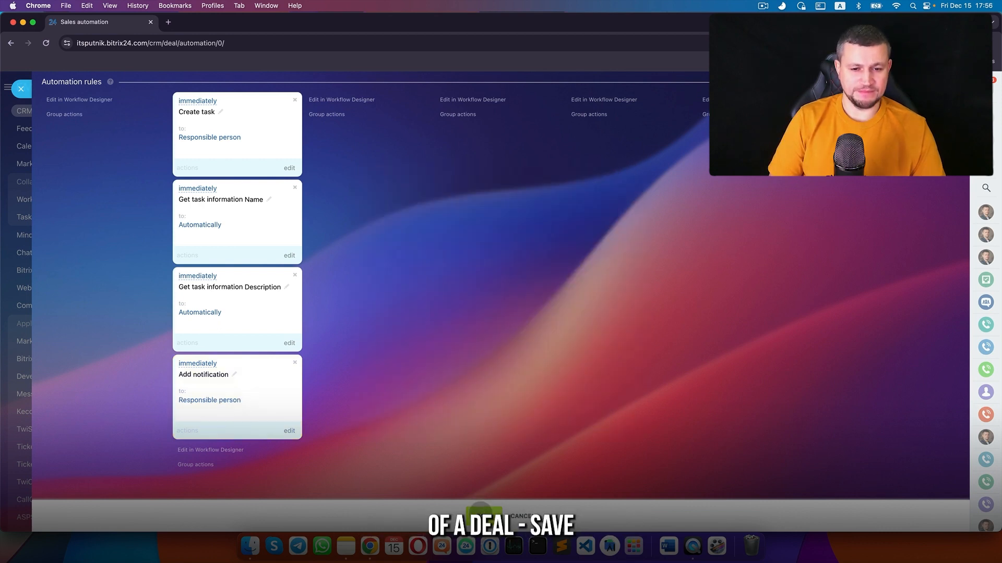
left_click(482, 511)
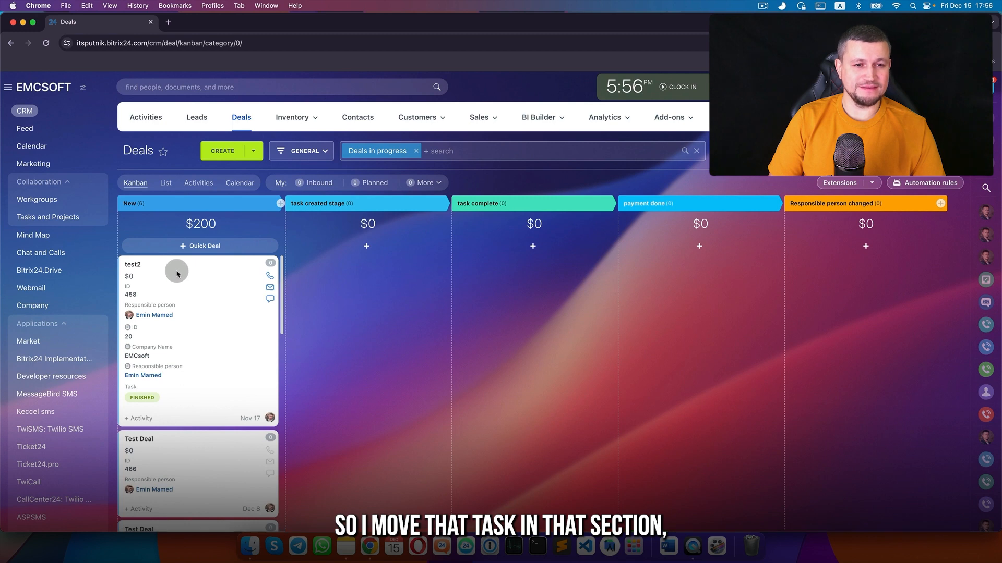
- Move the test2 deal to the task created stage and read the notification sent by the automation rule
left_click_drag(177, 273, 313, 274)
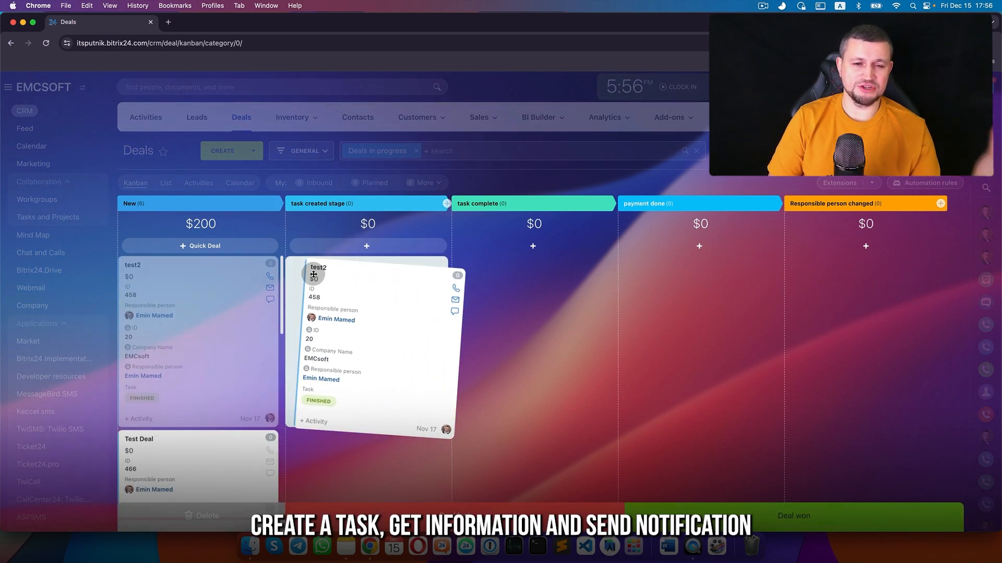
left_click_drag(313, 274, 314, 277)
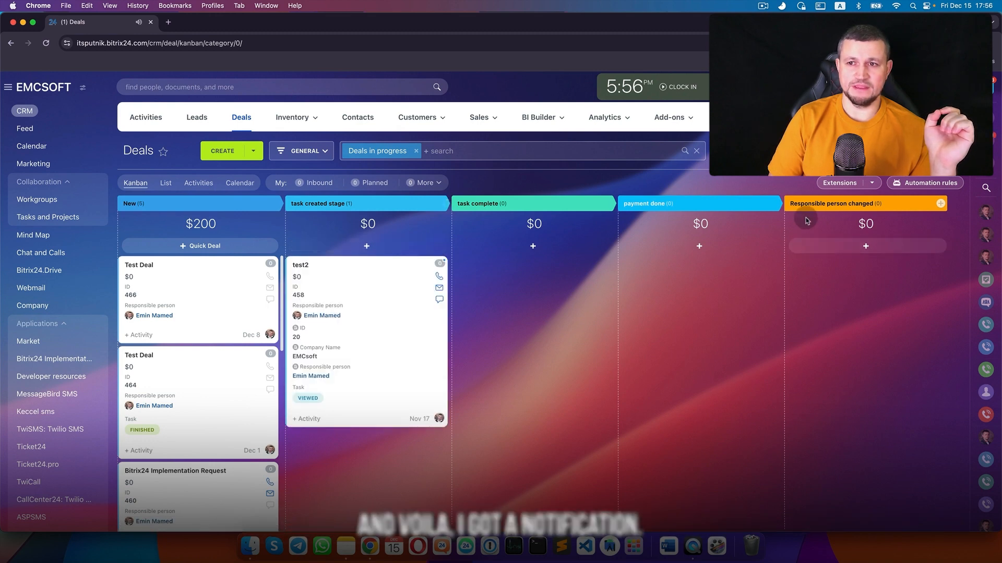
left_click(986, 140)
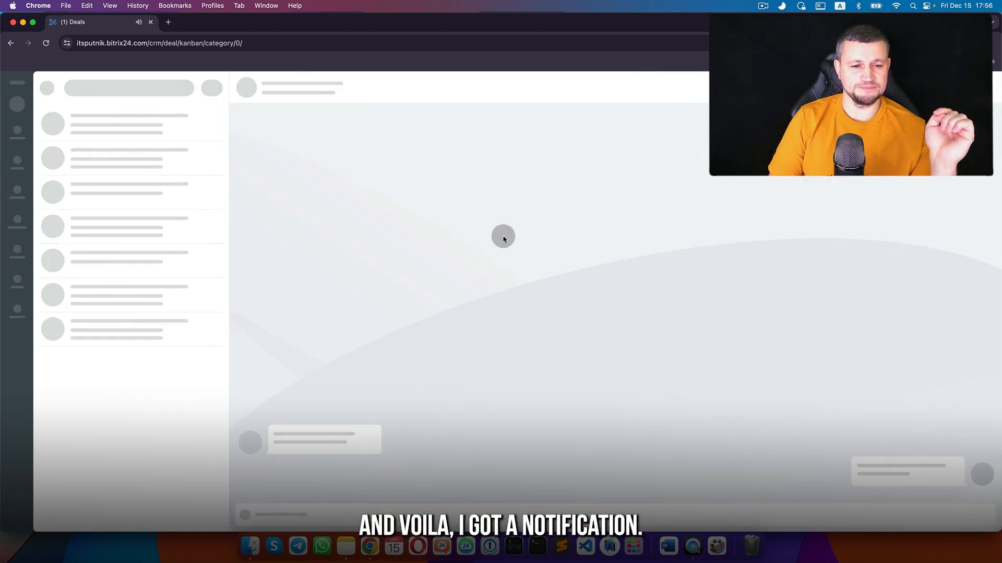
scroll(301, 155, "up", 5)
scroll(302, 155, "up", 2)
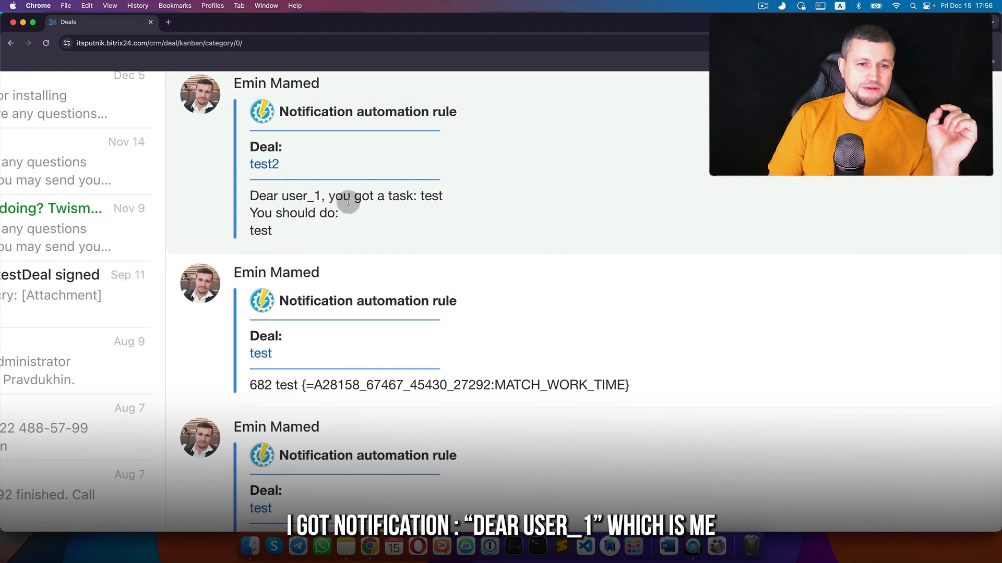
scroll(384, 194, "down", 3)
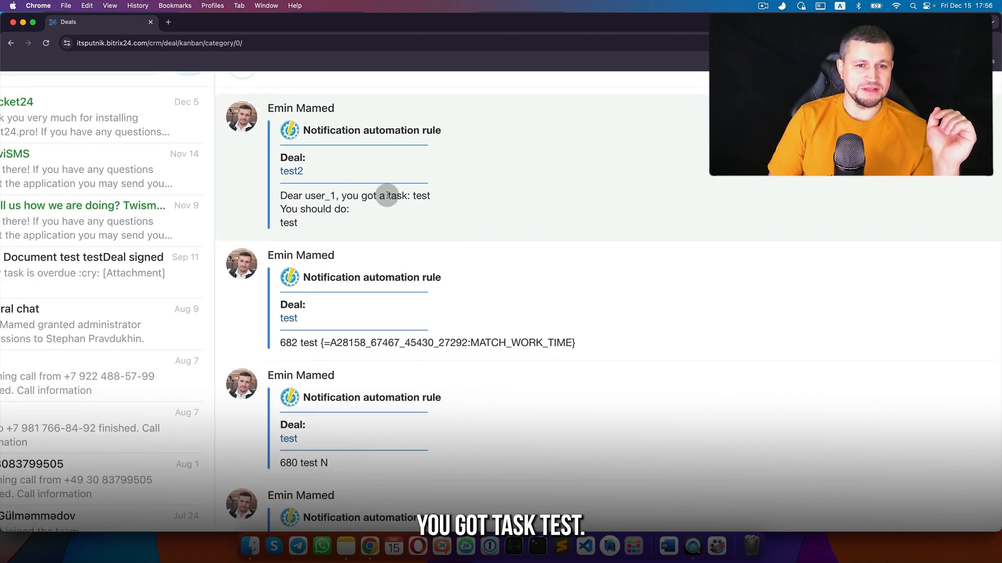
scroll(414, 197, "down", 3)
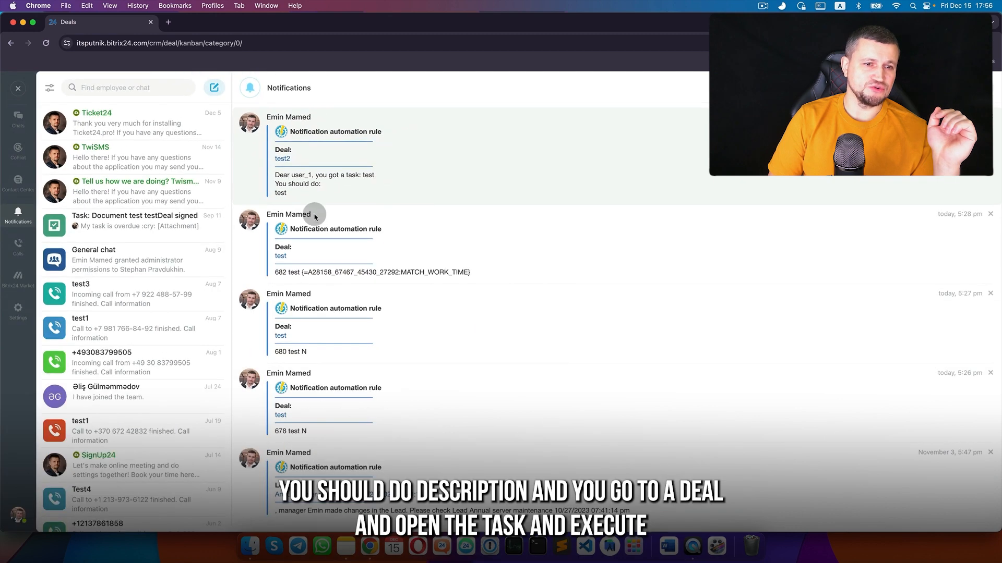
- Open the test2 deal from the notification, finish its "test" task, and return to the deals board
left_click(282, 159)
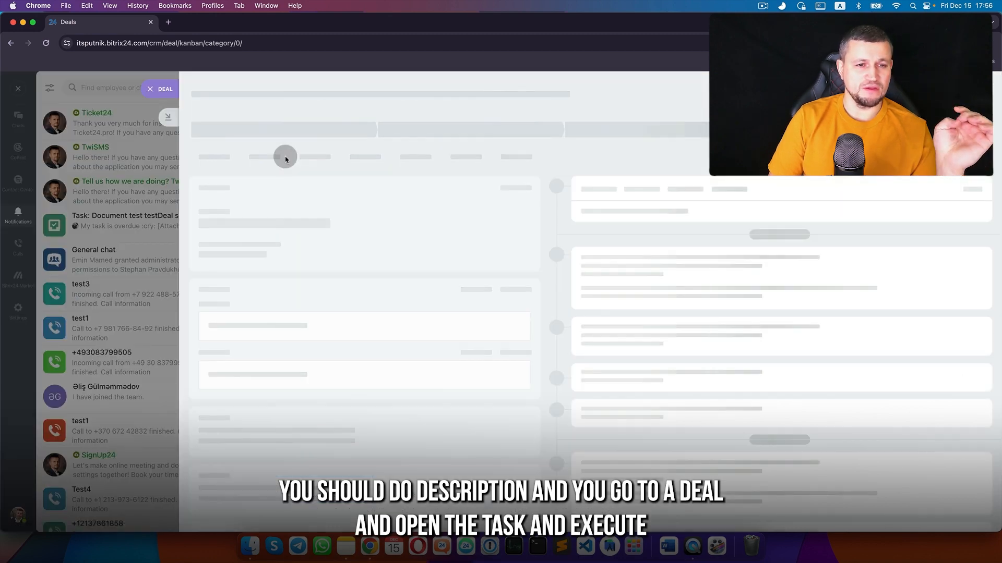
left_click(615, 343)
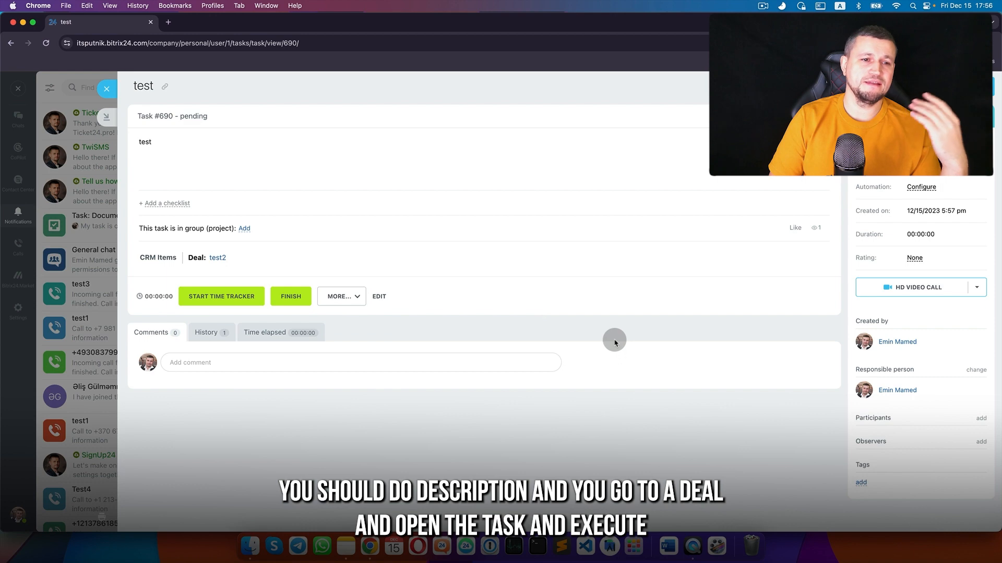
left_click(291, 296)
left_click(102, 205)
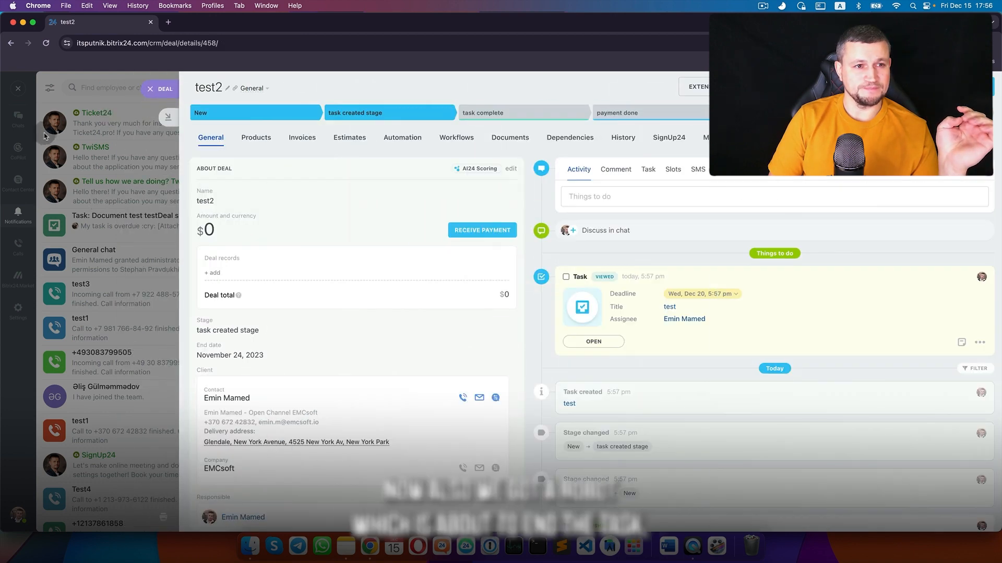
left_click(38, 134)
left_click(19, 90)
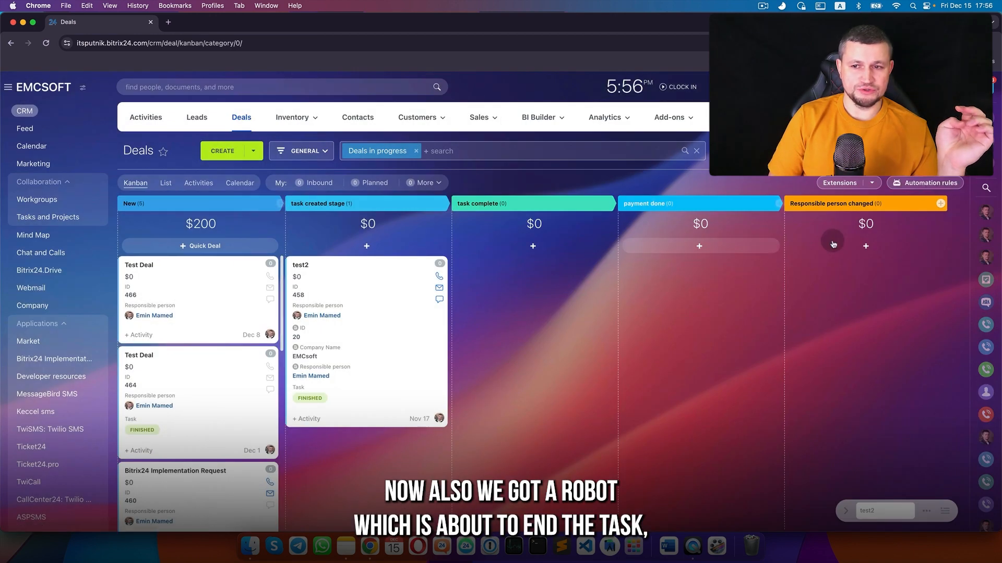
- Add an "End task" rule from the Task management group to the New stage of the deal automation
left_click(925, 183)
left_click(230, 165)
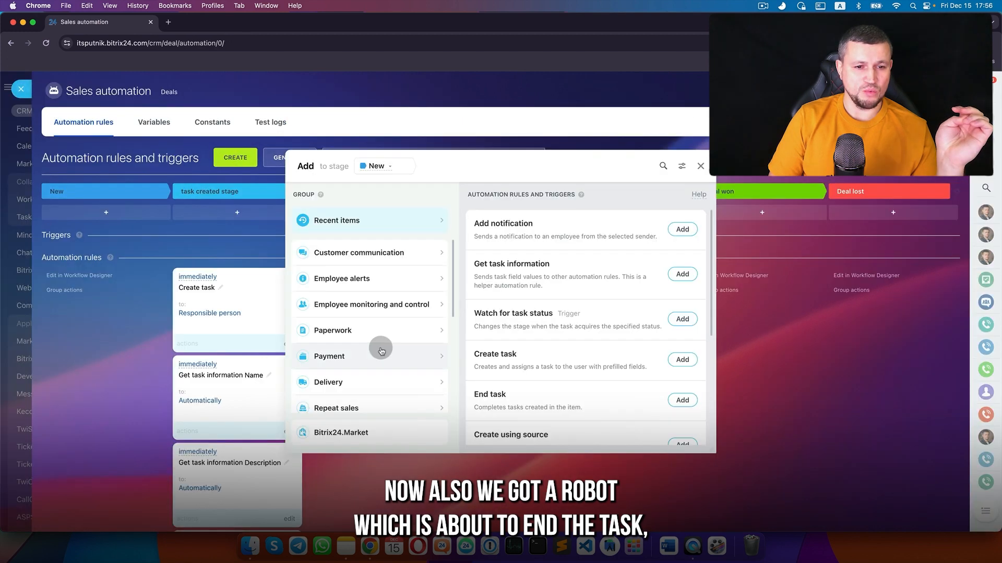
scroll(381, 347, "down", 4)
left_click(377, 373)
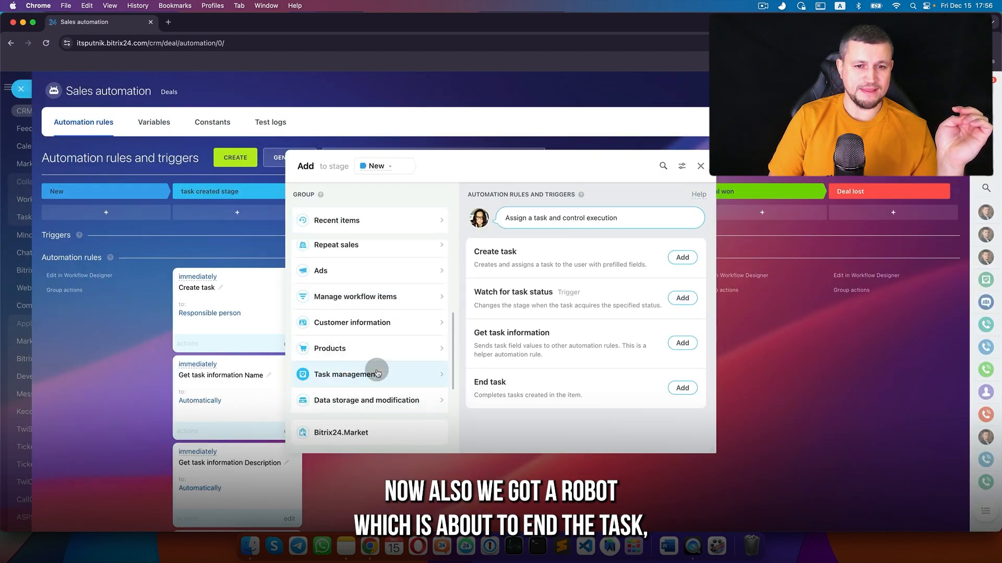
left_click(682, 385)
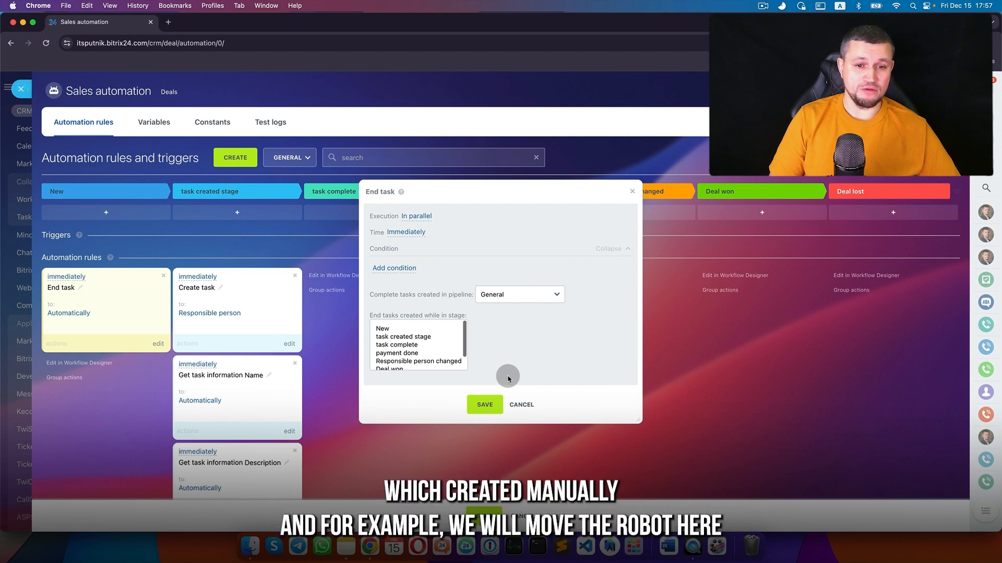
- Move the End task rule to the task complete stage and set it to end tasks created while in the task created stage
left_click(431, 369)
left_click_drag(123, 297, 422, 321)
left_click(420, 344)
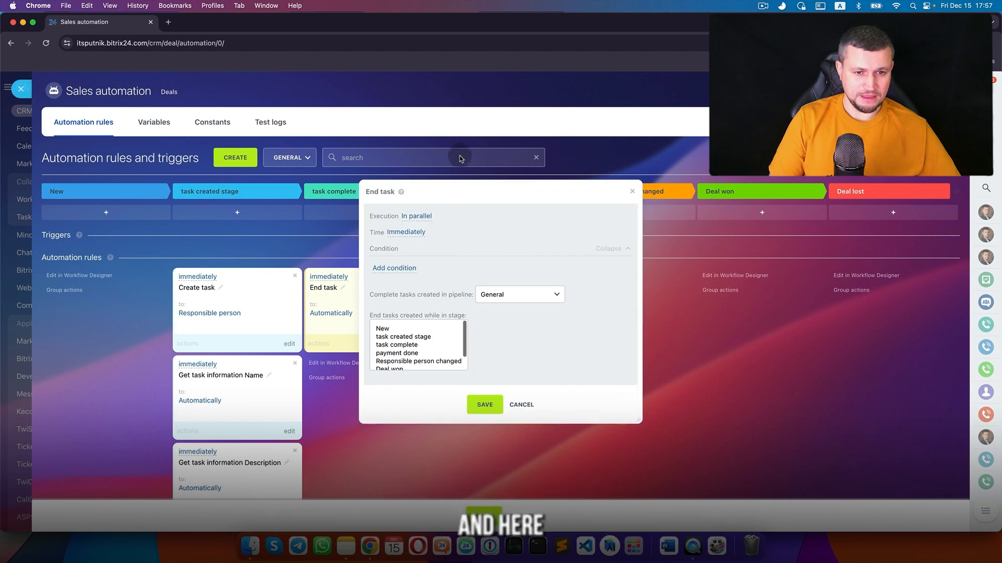
left_click_drag(483, 194, 416, 124)
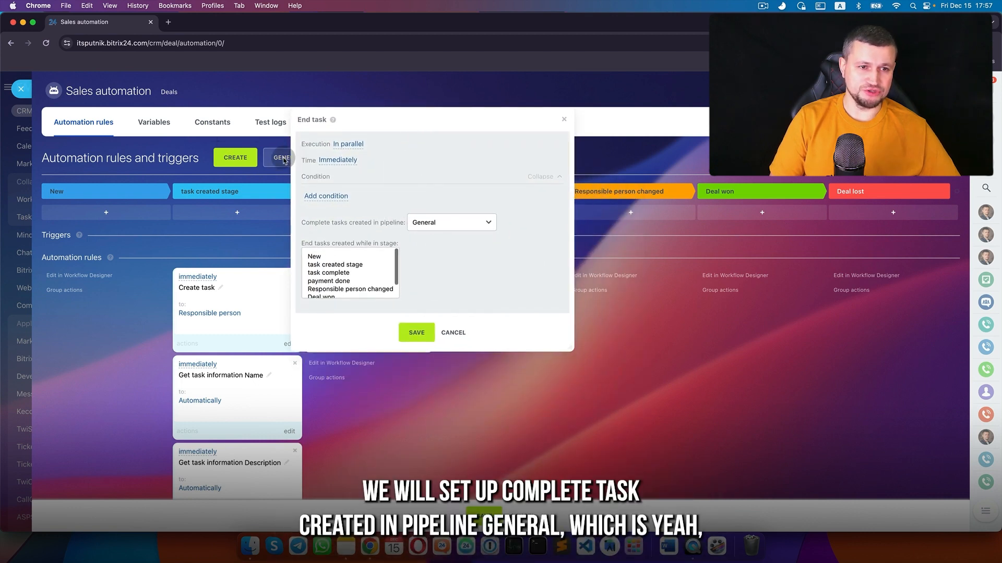
left_click_drag(374, 117, 426, 119)
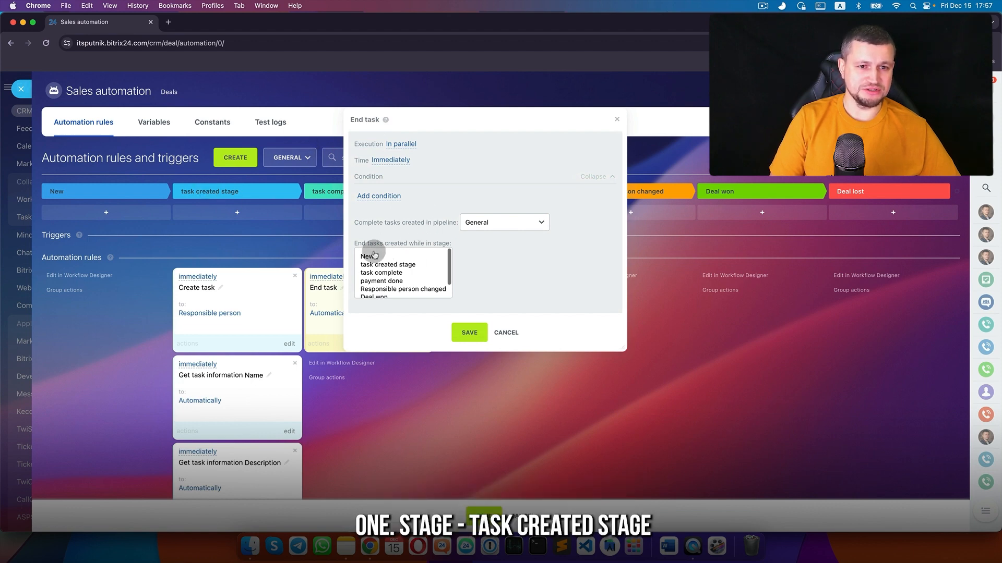
left_click(391, 266)
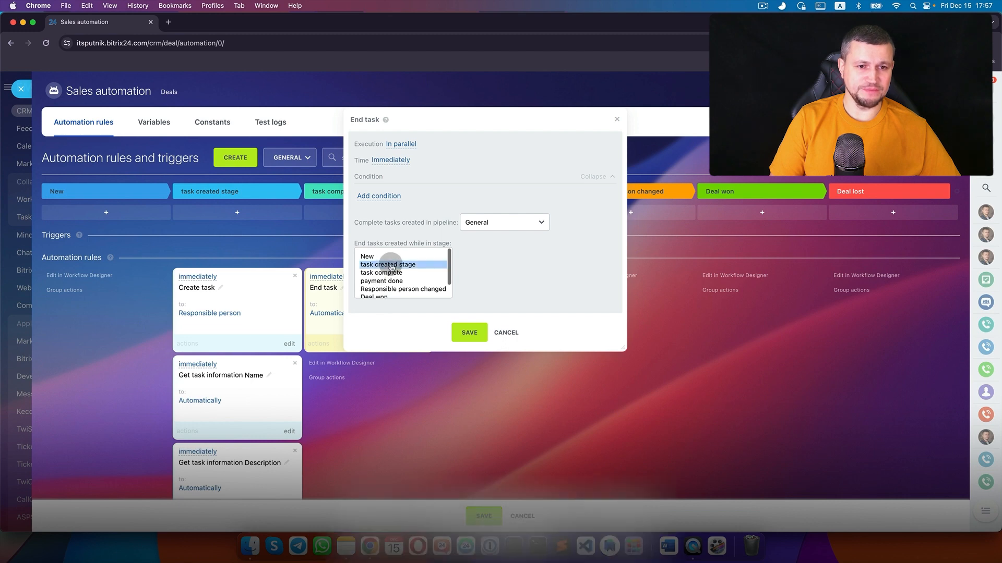
left_click(467, 333)
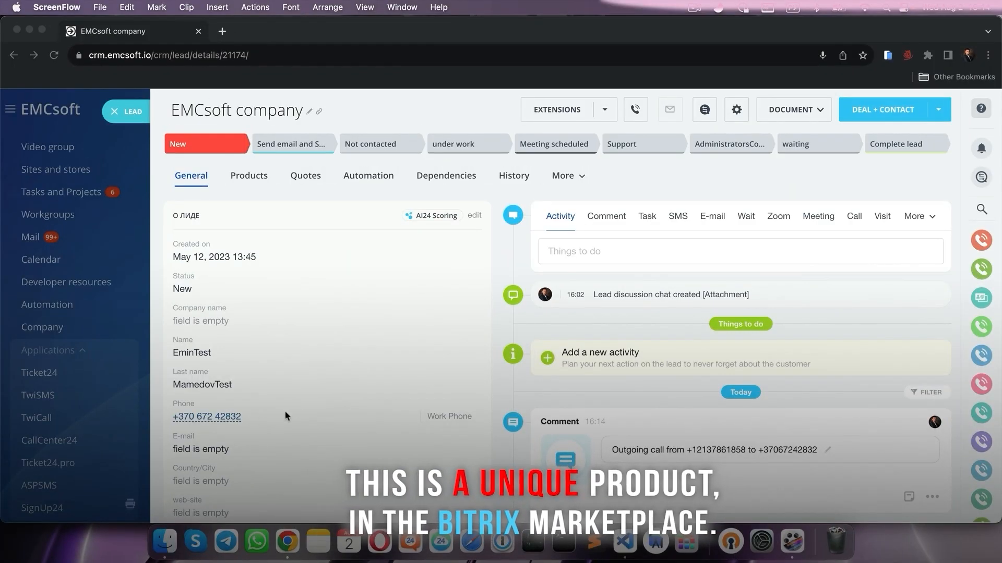
- Call the EMCsoft company lead's phone number through CallCenter24, using the first source number offered
left_click(227, 423)
left_click(190, 421)
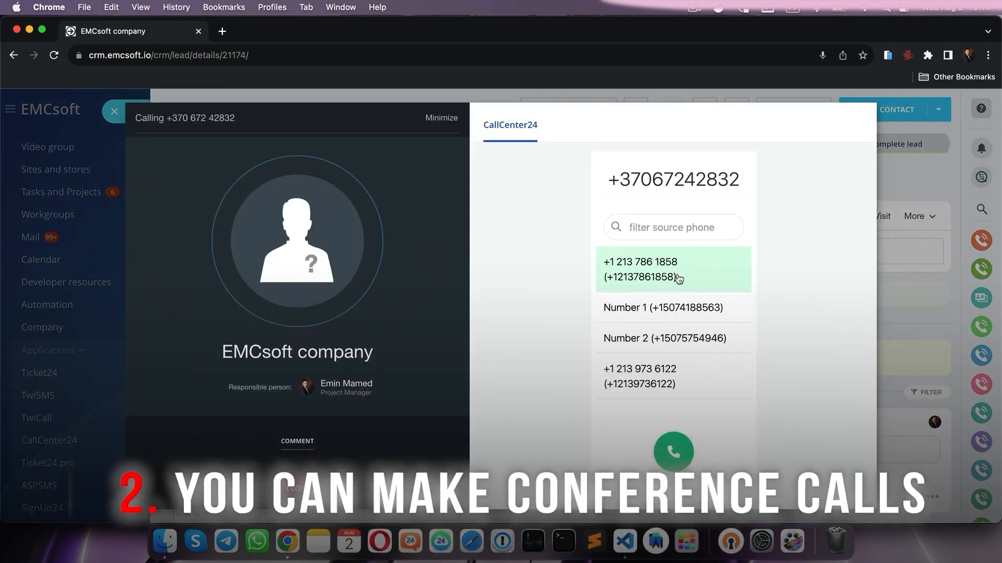
left_click(673, 452)
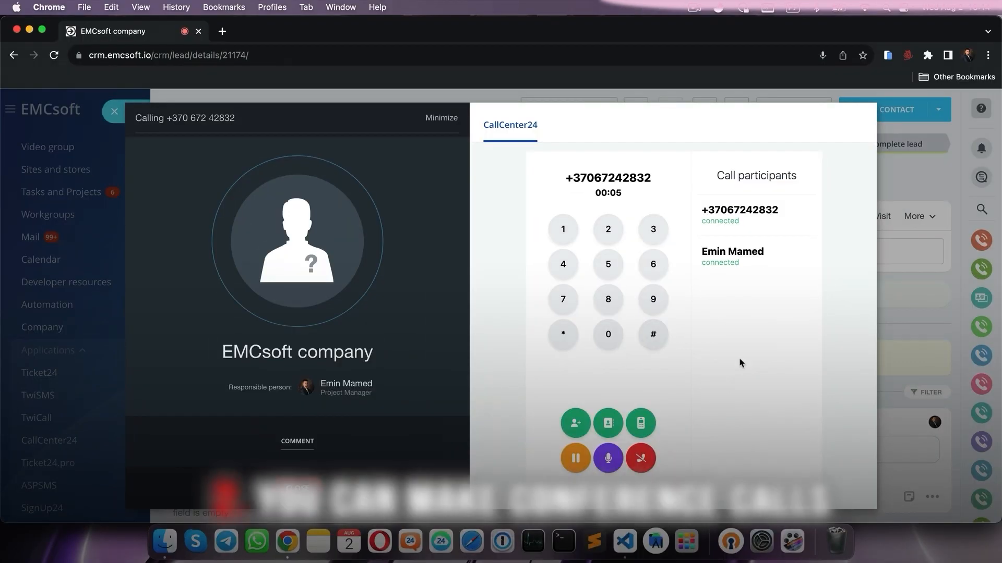
- Look through the options for adding a participant to the call from contacts, company users or by phone number
left_click(609, 424)
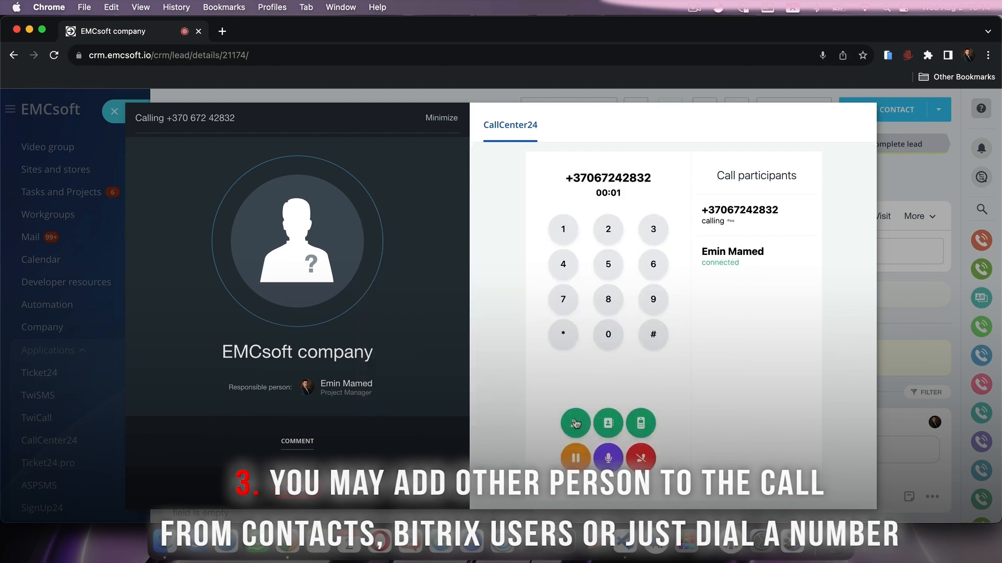
left_click(576, 423)
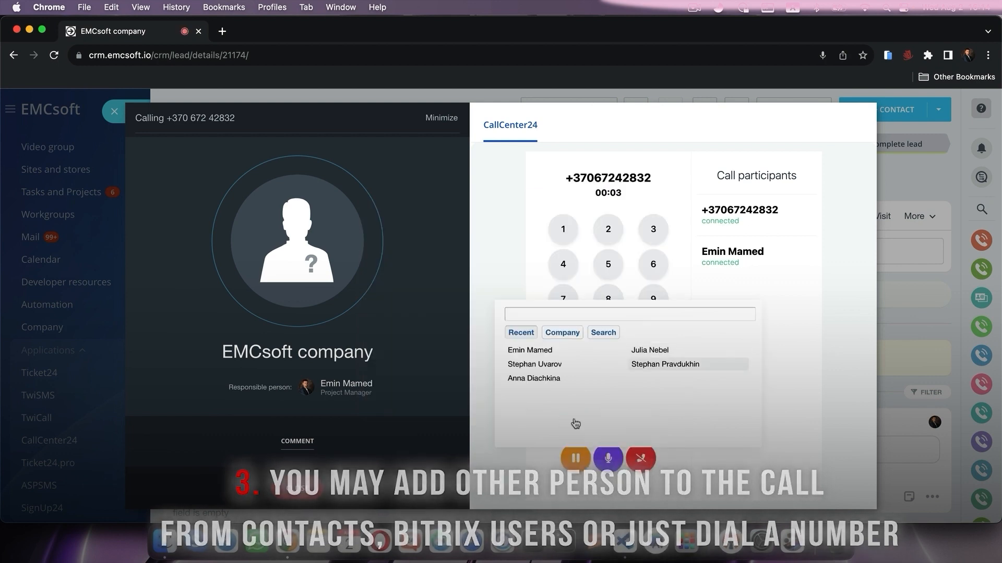
mouse_move(543, 358)
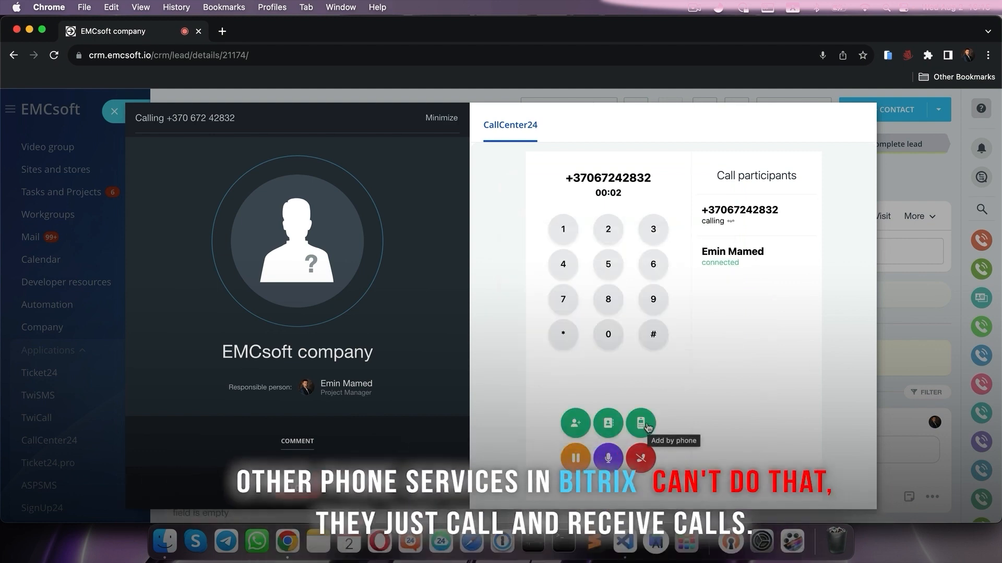
left_click(646, 426)
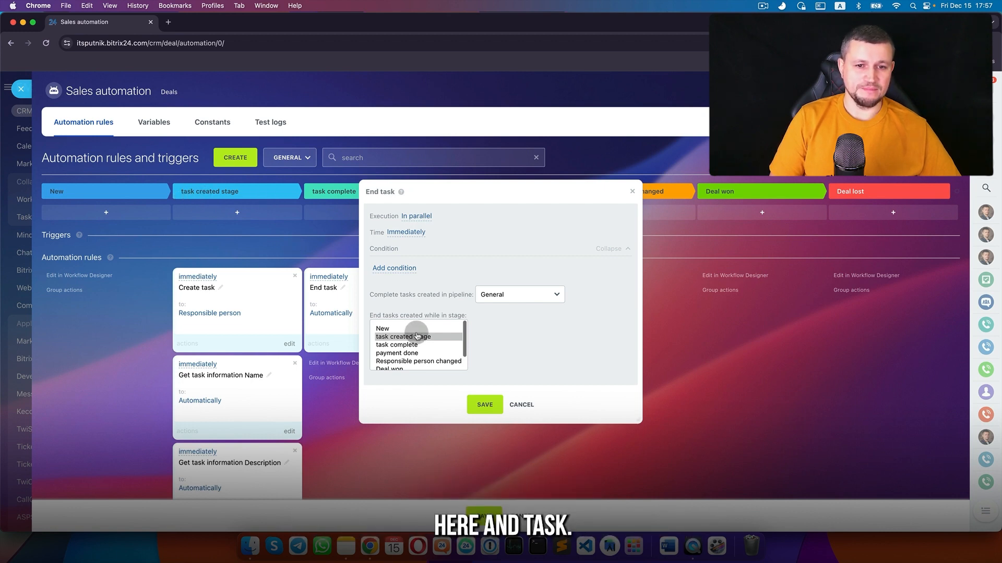
- Save the End task rule settings, then open the test2 deal and move it to the task complete stage
left_click(485, 405)
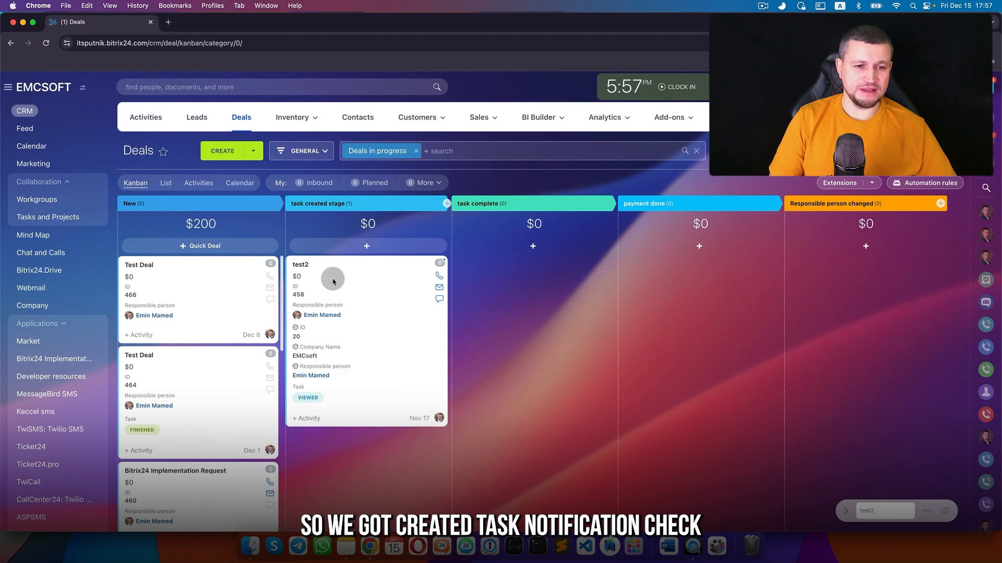
left_click(333, 275)
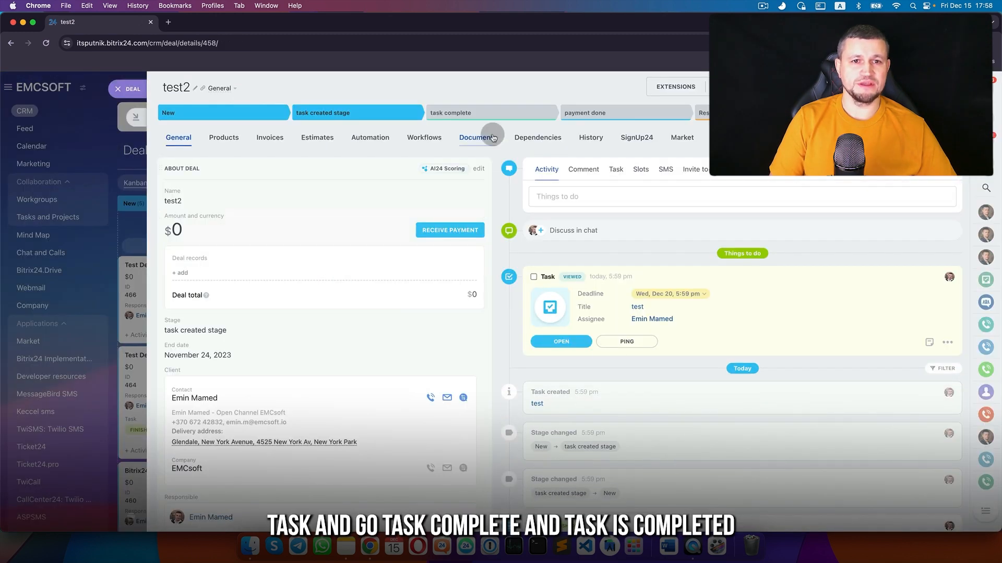
left_click(496, 121)
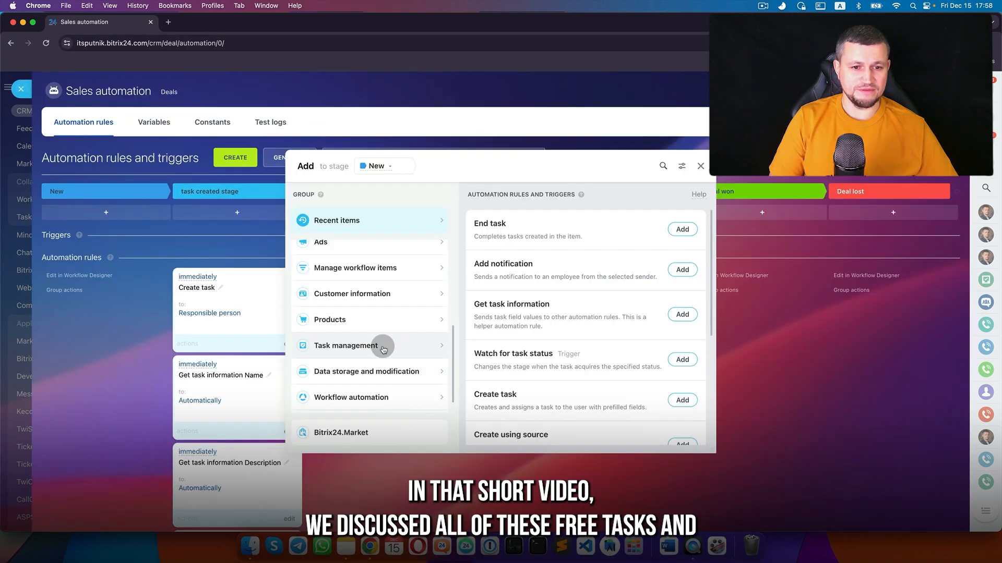
- Review the automation rules and triggers offered in the Task management group and the groups that follow it
left_click(383, 349)
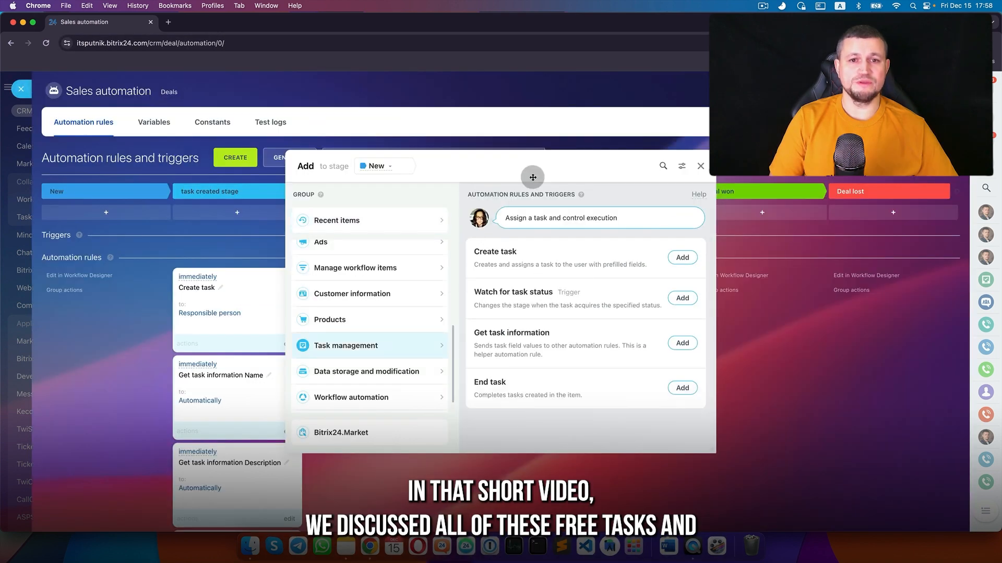
scroll(309, 344, "down", 3)
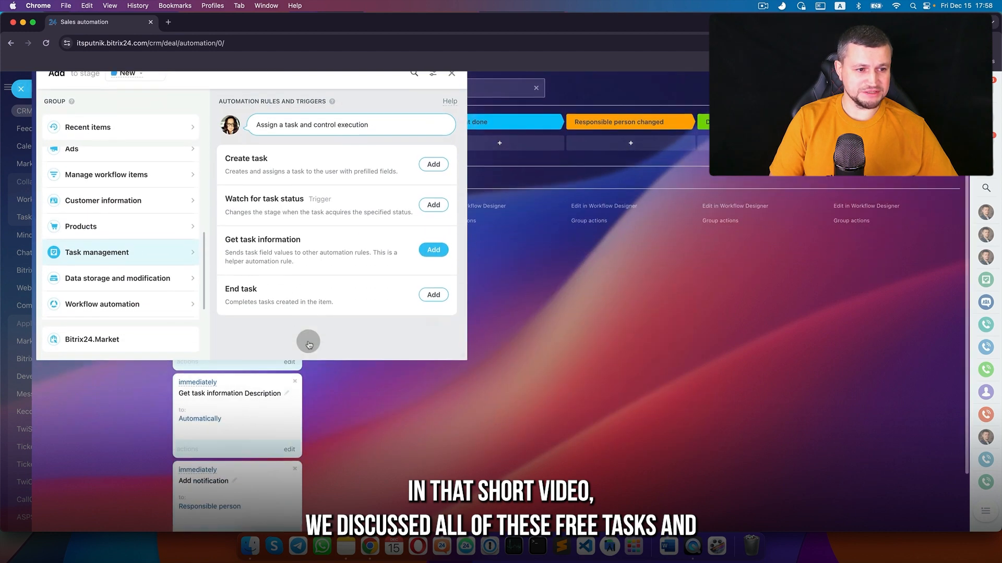
scroll(117, 329, "down", 2)
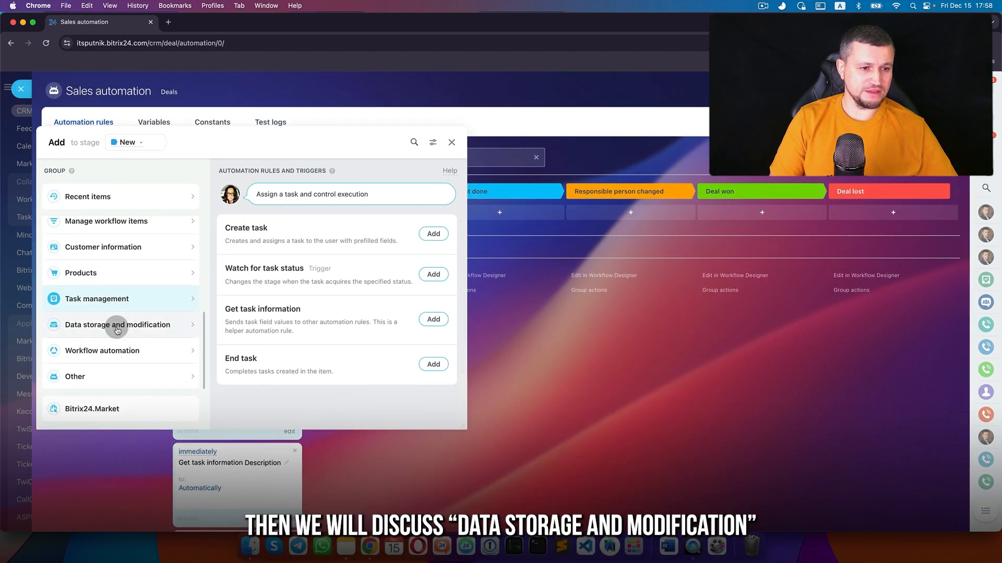